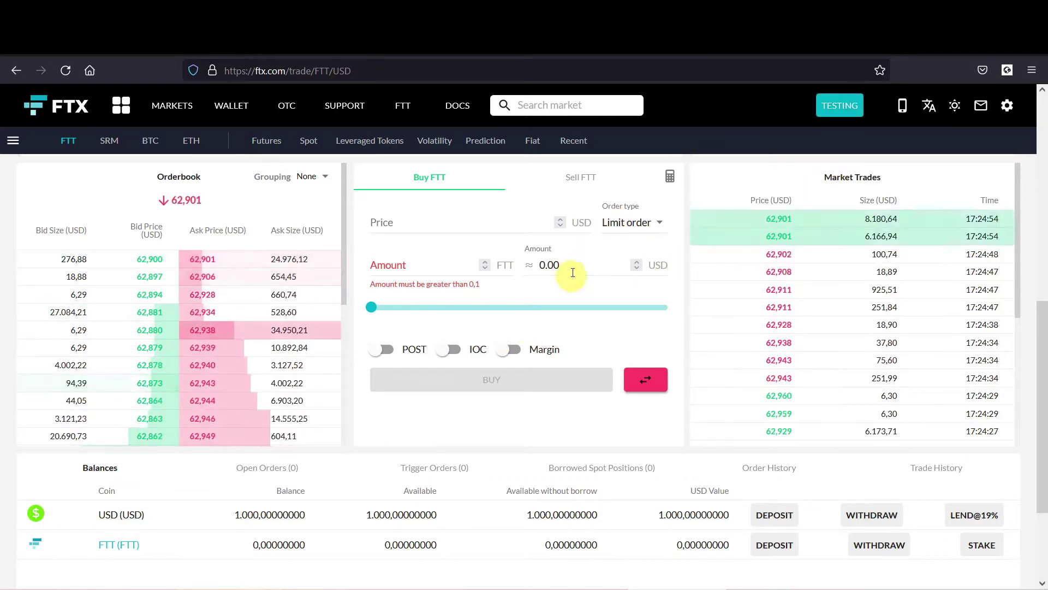
Choose the Stop market order type with a 65 USD trigger price and 1 FTT amount
{"action": "left_click", "coordinate": [633, 221]}
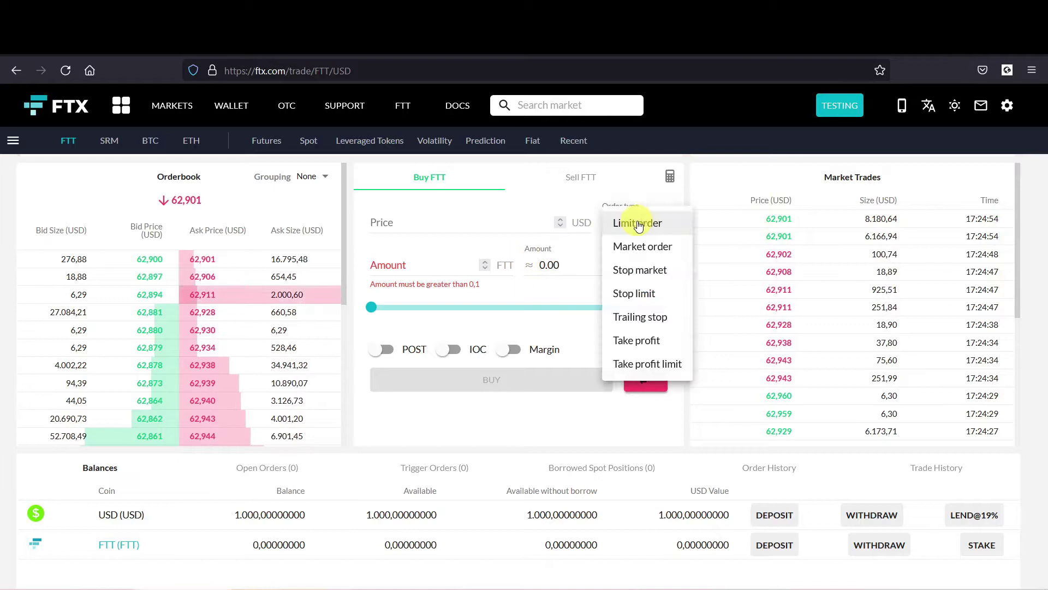
{"action": "left_click", "coordinate": [663, 273]}
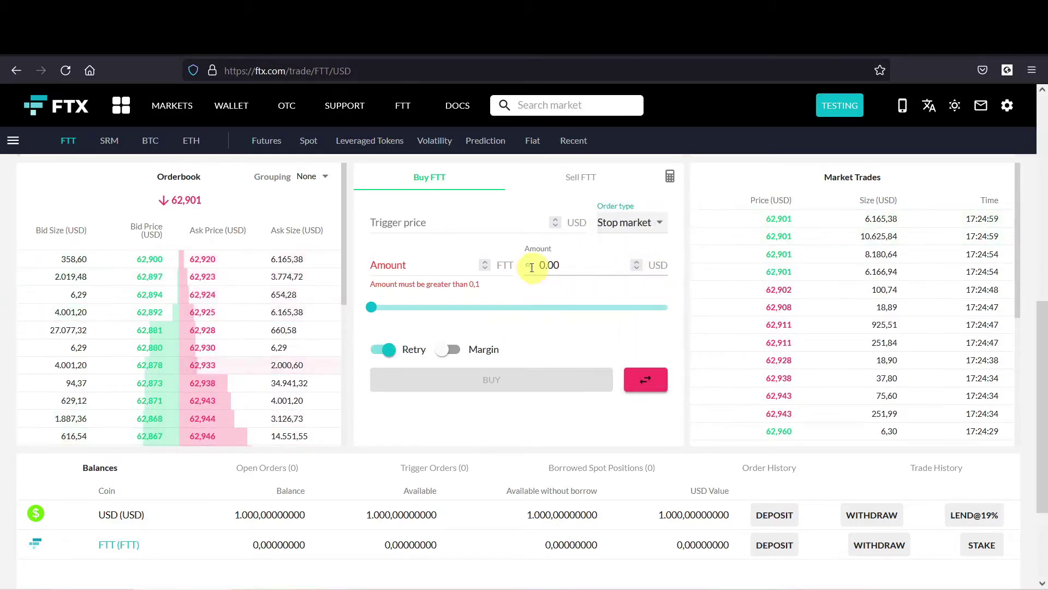
{"action": "left_click", "coordinate": [415, 223]}
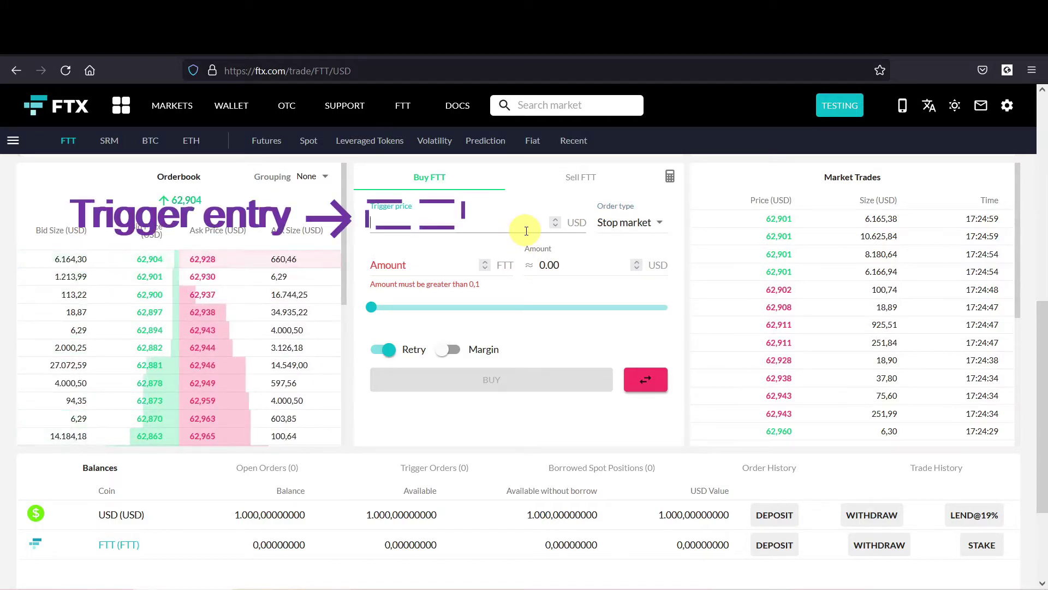
{"action": "type", "text": "65"}
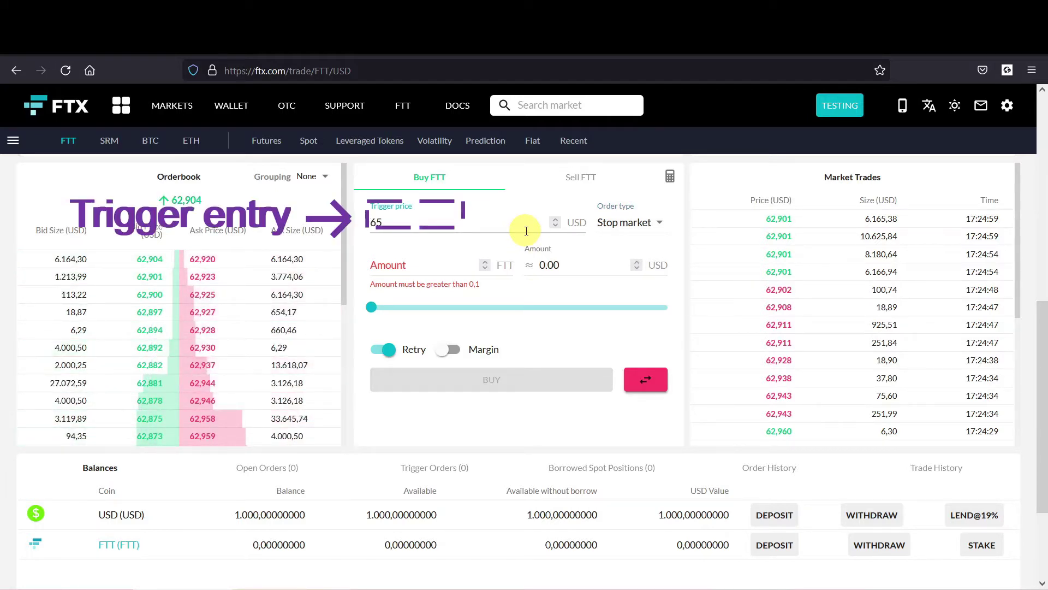
{"action": "left_click", "coordinate": [451, 256]}
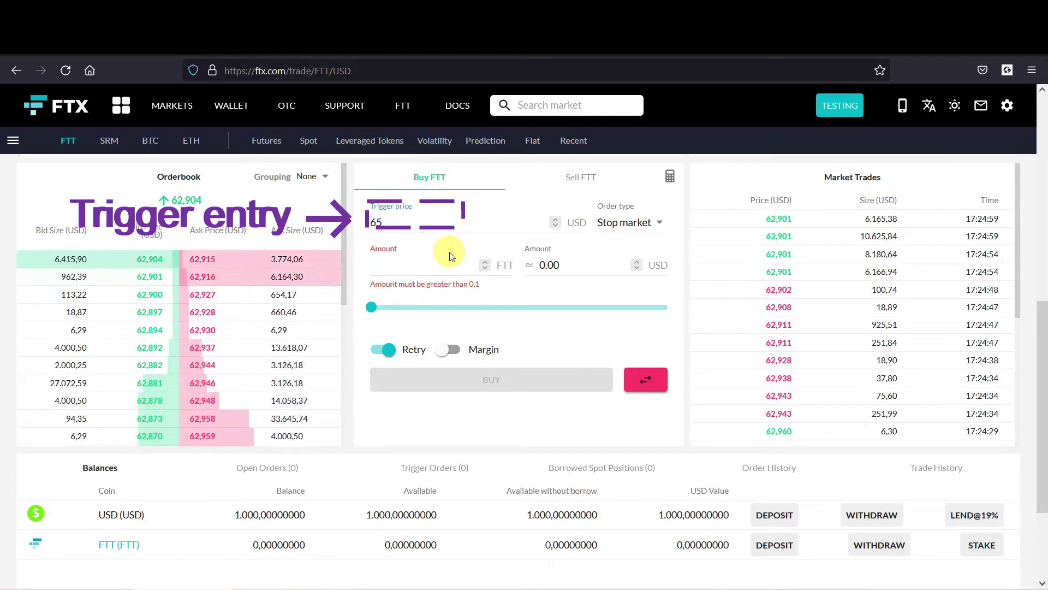
{"action": "type", "text": "1"}
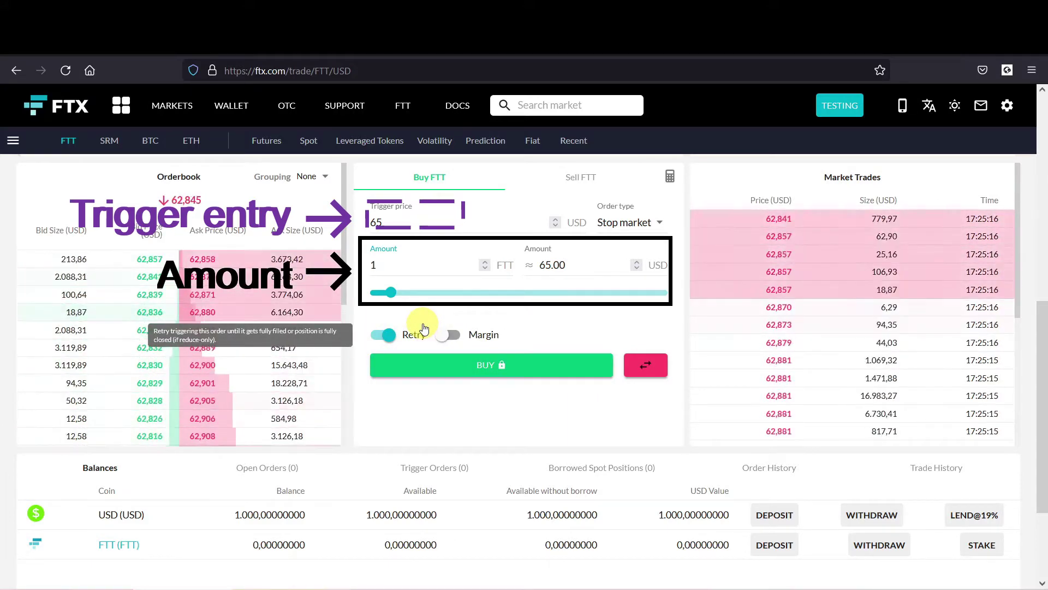
Submit and confirm the 1 FTT stop buy, then find its 65.000 trigger under Trigger Orders and on the chart
{"action": "left_click", "coordinate": [468, 375]}
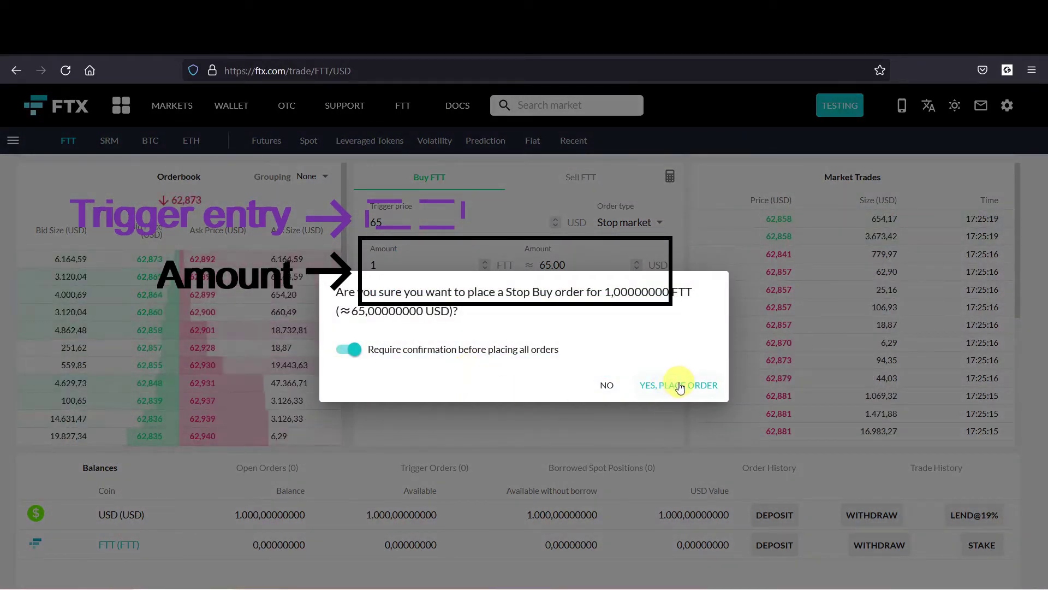
{"action": "left_click", "coordinate": [680, 385]}
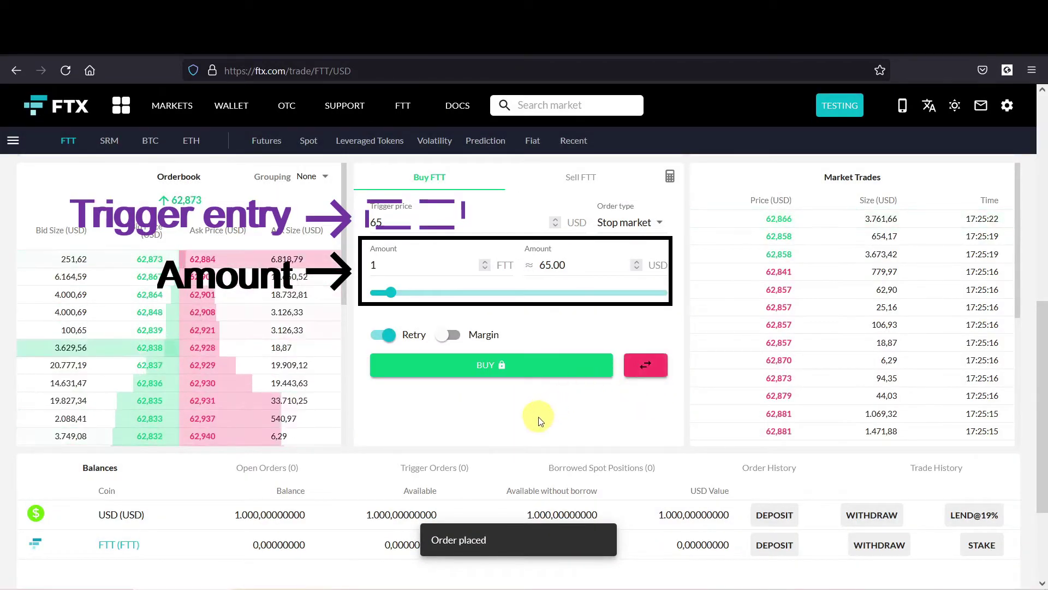
{"action": "left_click", "coordinate": [441, 471]}
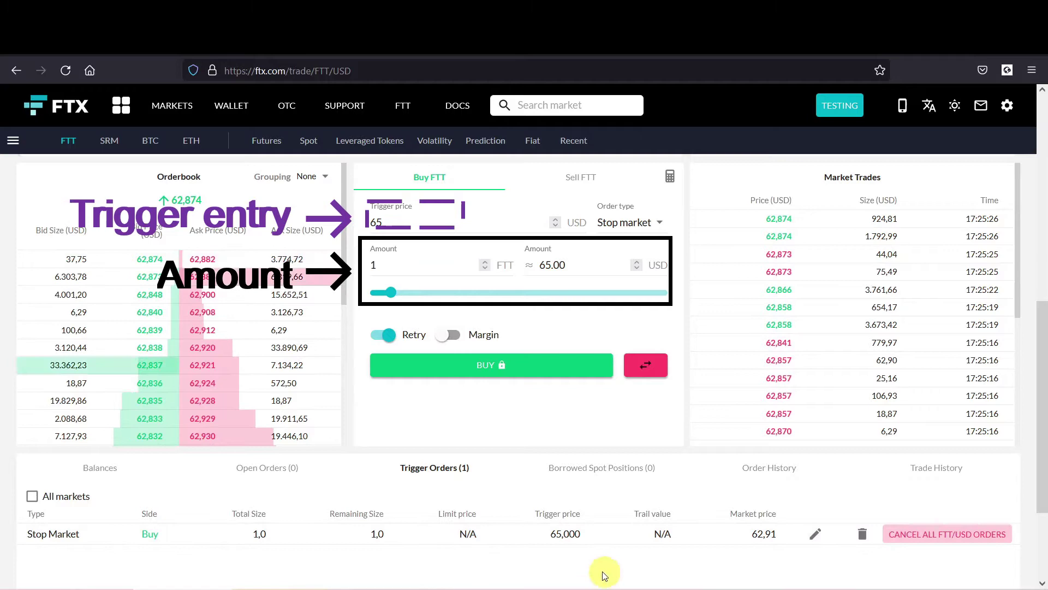
{"action": "left_click_drag", "start_coordinate": [544, 535], "coordinate": [589, 536]}
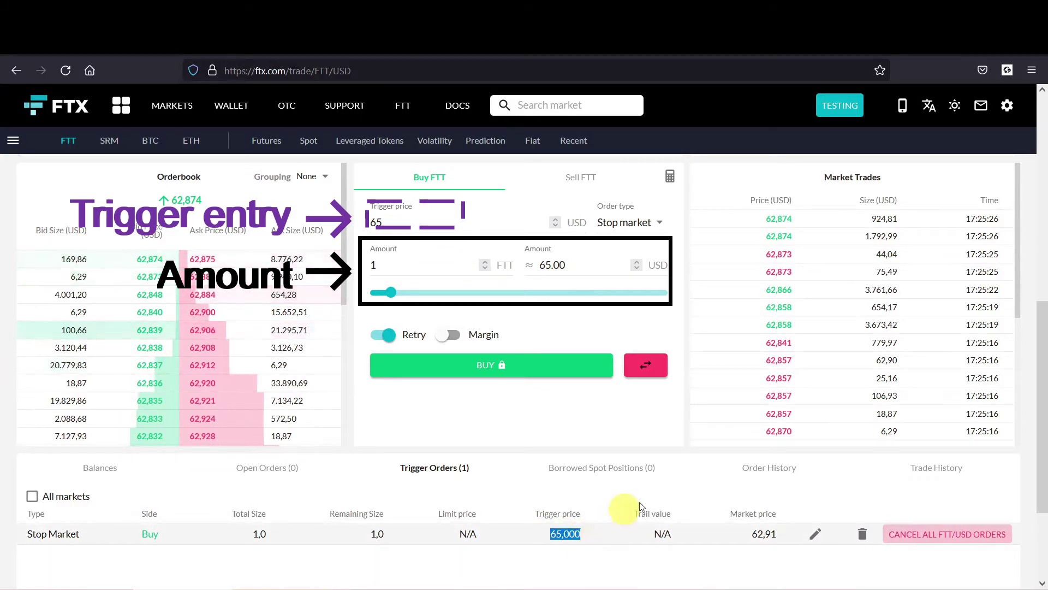
{"action": "left_click_drag", "start_coordinate": [1041, 410], "coordinate": [1018, 224]}
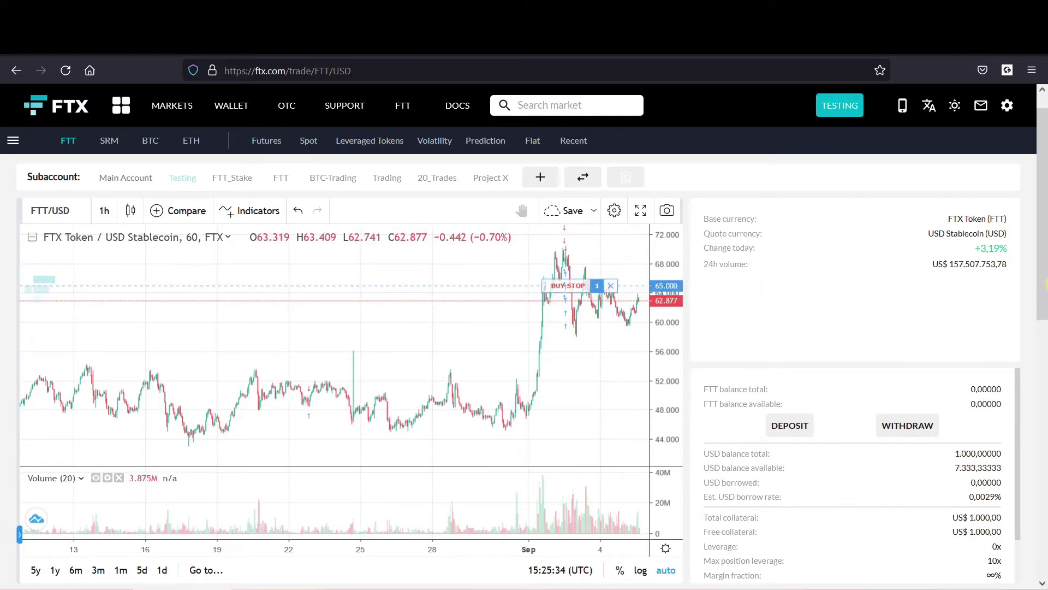
Edit the pending trigger order, replacing its 65 trigger price with 62.9, and save it
{"action": "left_click_drag", "start_coordinate": [1040, 311], "coordinate": [1017, 573]}
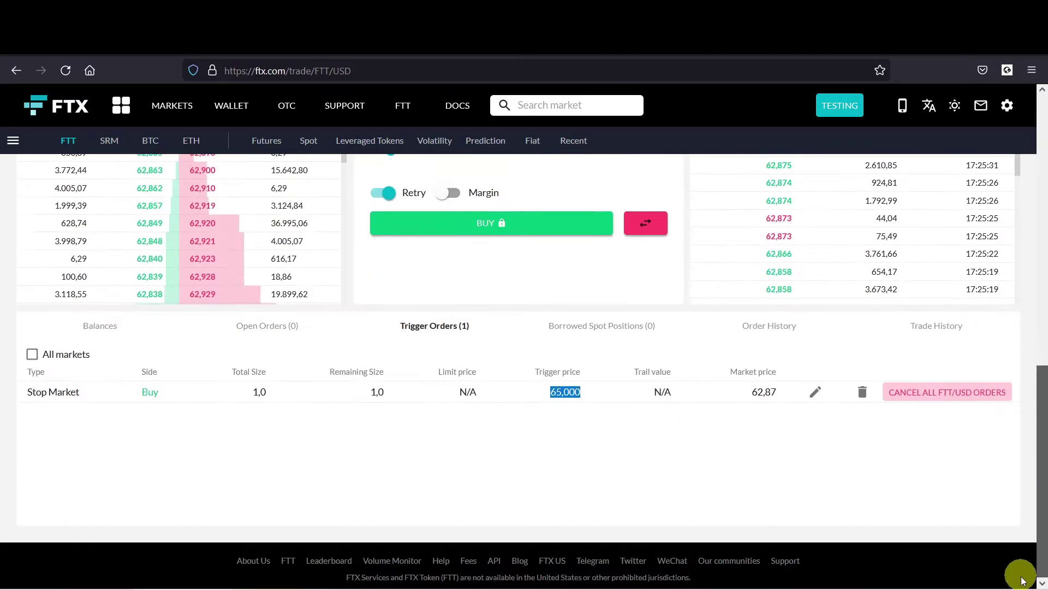
{"action": "left_click", "coordinate": [817, 392]}
{"action": "scroll", "coordinate": [563, 423], "scroll_direction": "up", "scroll_amount": 2}
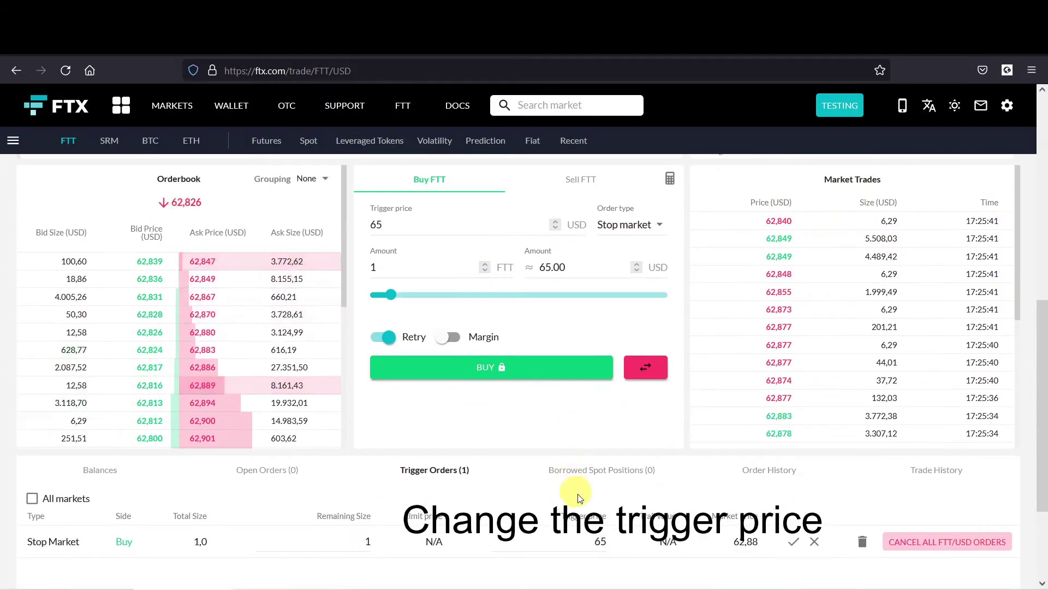
{"action": "scroll", "coordinate": [601, 443], "scroll_direction": "down", "scroll_amount": 1}
{"action": "double_click", "coordinate": [598, 468]}
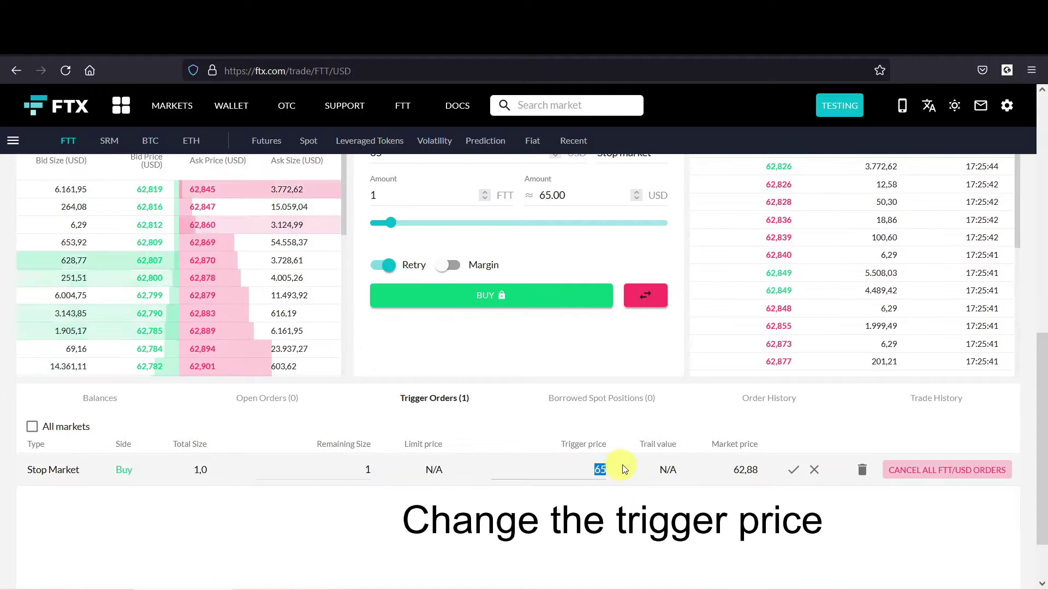
{"action": "type", "text": "62.9"}
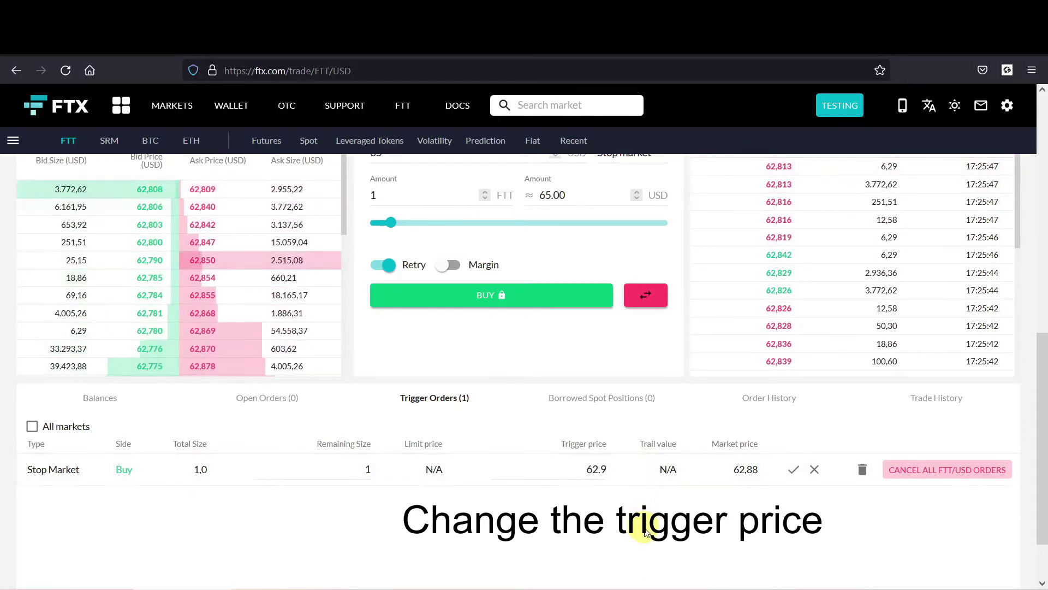
{"action": "left_click_drag", "start_coordinate": [632, 520], "coordinate": [795, 468]}
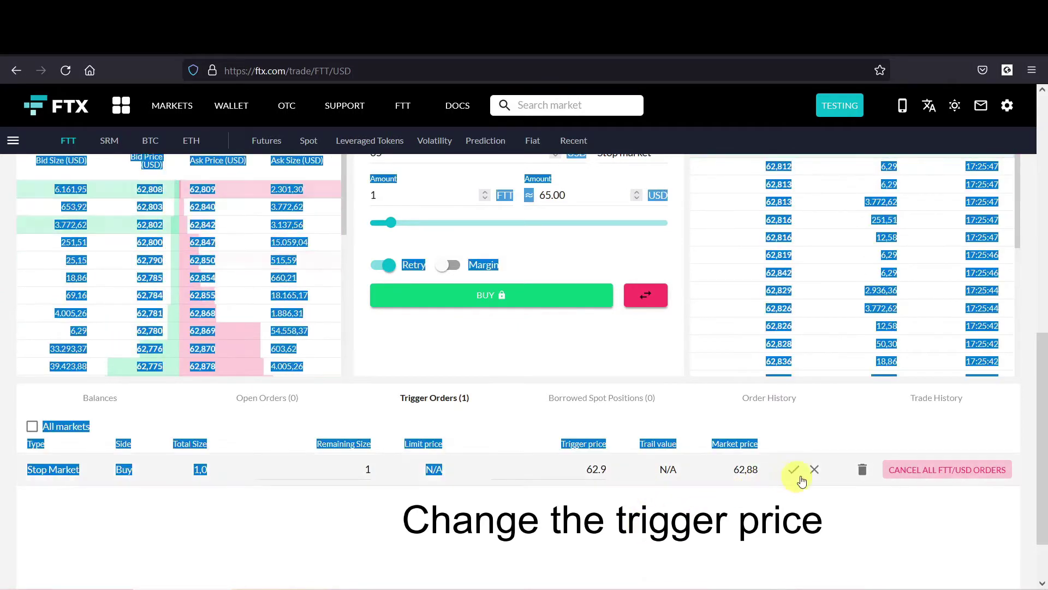
{"action": "left_click", "coordinate": [793, 469]}
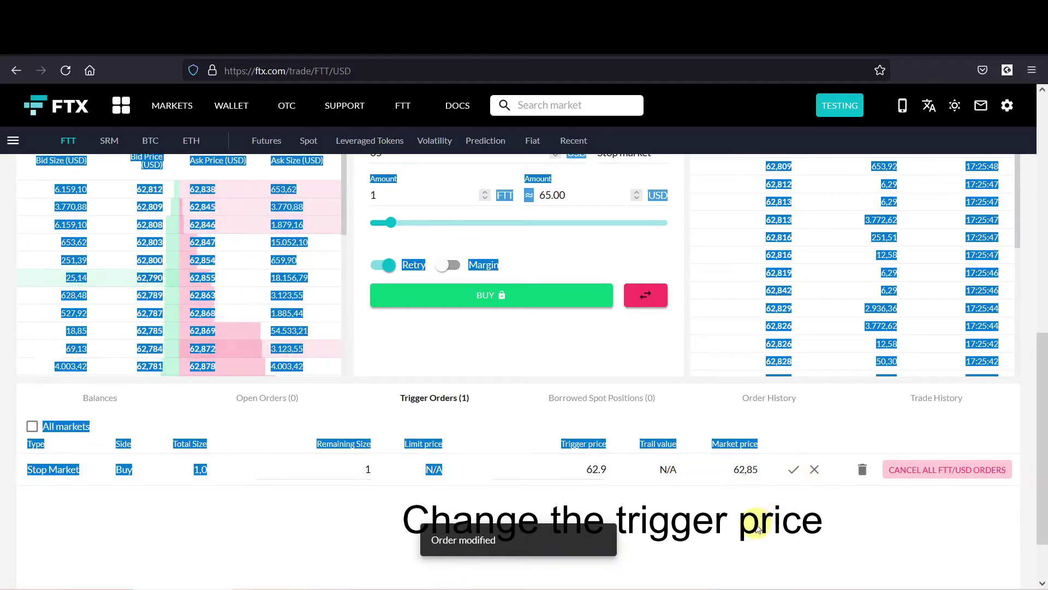
{"action": "left_click", "coordinate": [717, 546]}
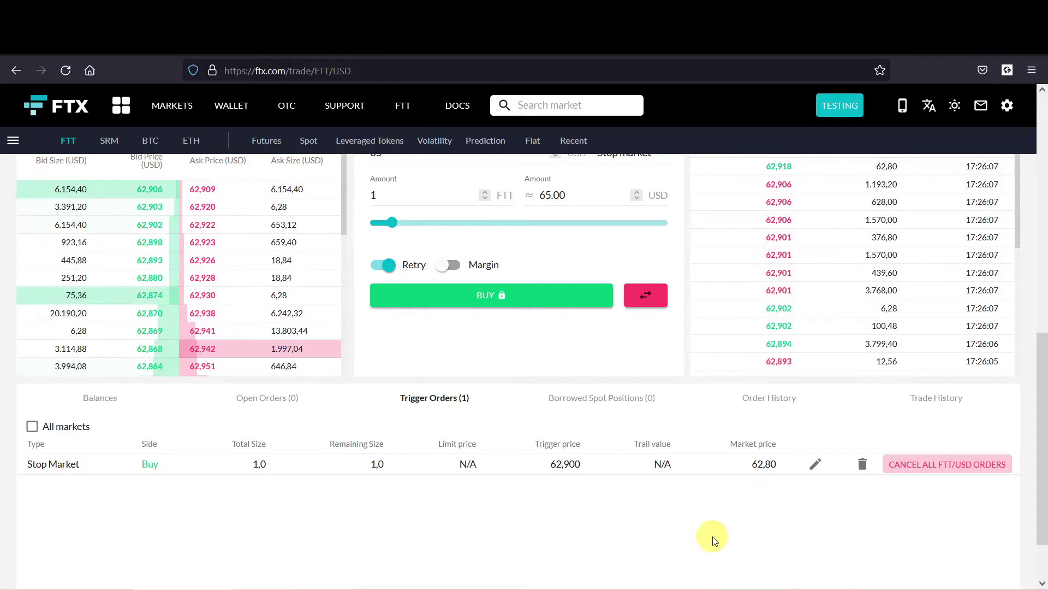
Show the Balances tab and highlight the 1 FTT balance figure
{"action": "key", "text": "ctrl+a"}
{"action": "left_click", "coordinate": [679, 547]}
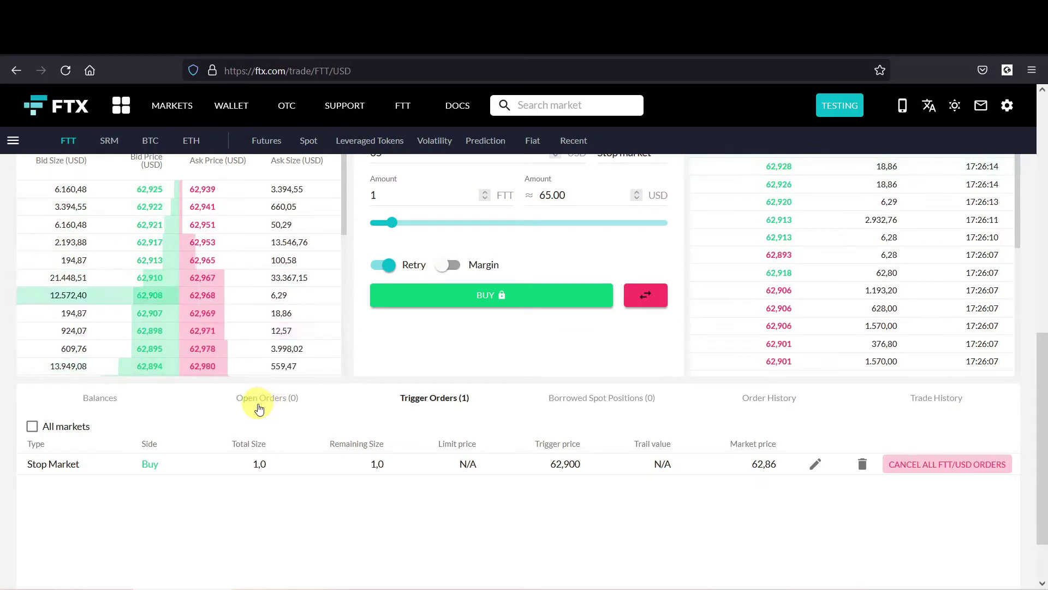
{"action": "left_click", "coordinate": [103, 400]}
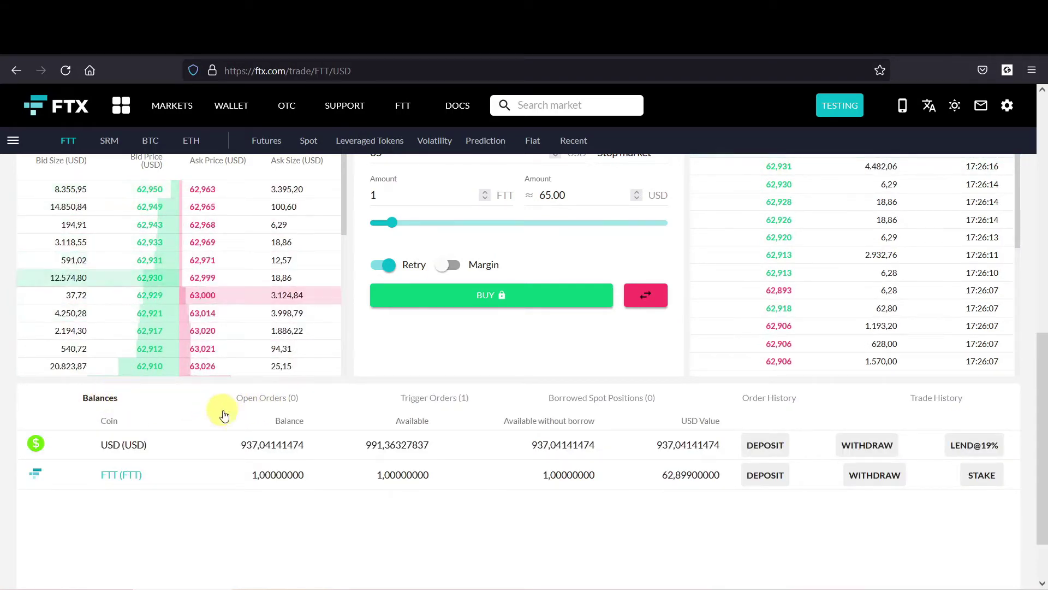
{"action": "double_click", "coordinate": [276, 476]}
{"action": "left_click", "coordinate": [328, 526]}
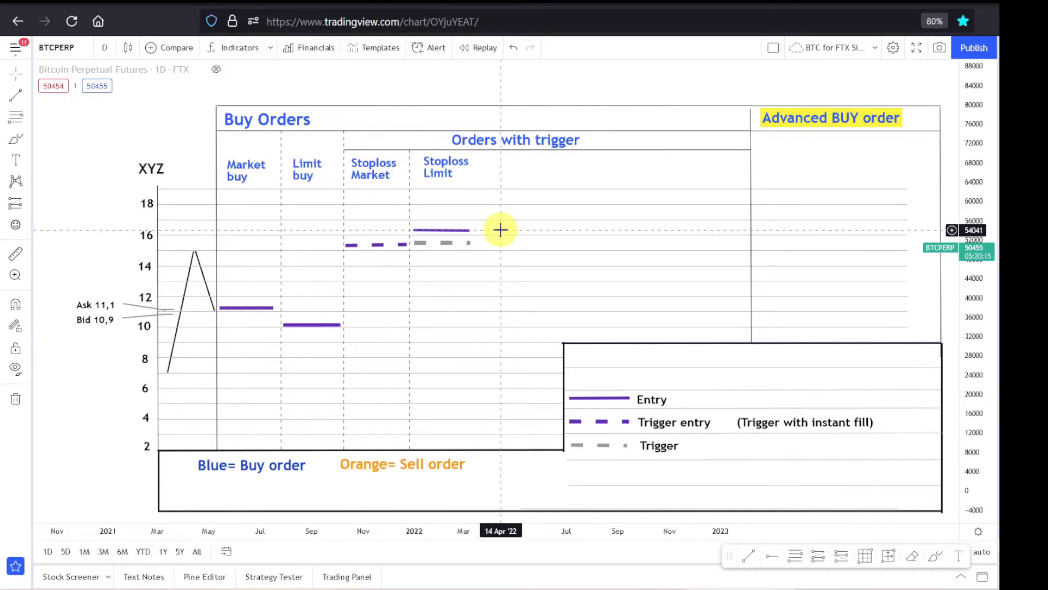
Drag the purple Stoploss Limit entry line a little upward, then deselect it
{"action": "mouse_move", "coordinate": [453, 229]}
{"action": "left_mouse_down"}
{"action": "mouse_move", "coordinate": [451, 214]}
{"action": "mouse_move", "coordinate": [453, 284]}
{"action": "mouse_move", "coordinate": [444, 241]}
{"action": "mouse_move", "coordinate": [461, 233]}
{"action": "left_mouse_up"}
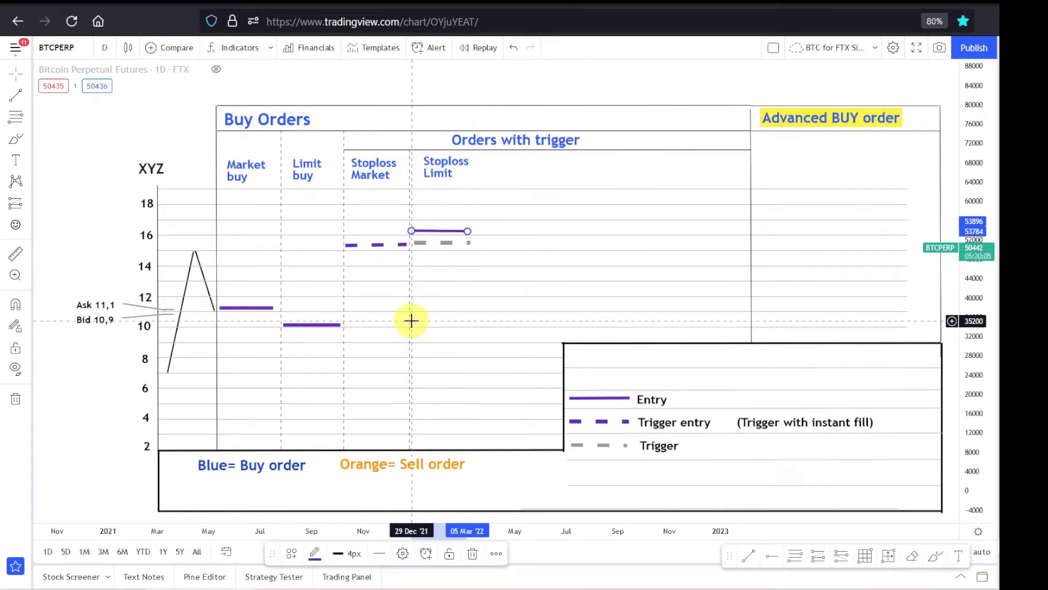
{"action": "left_click", "coordinate": [404, 285]}
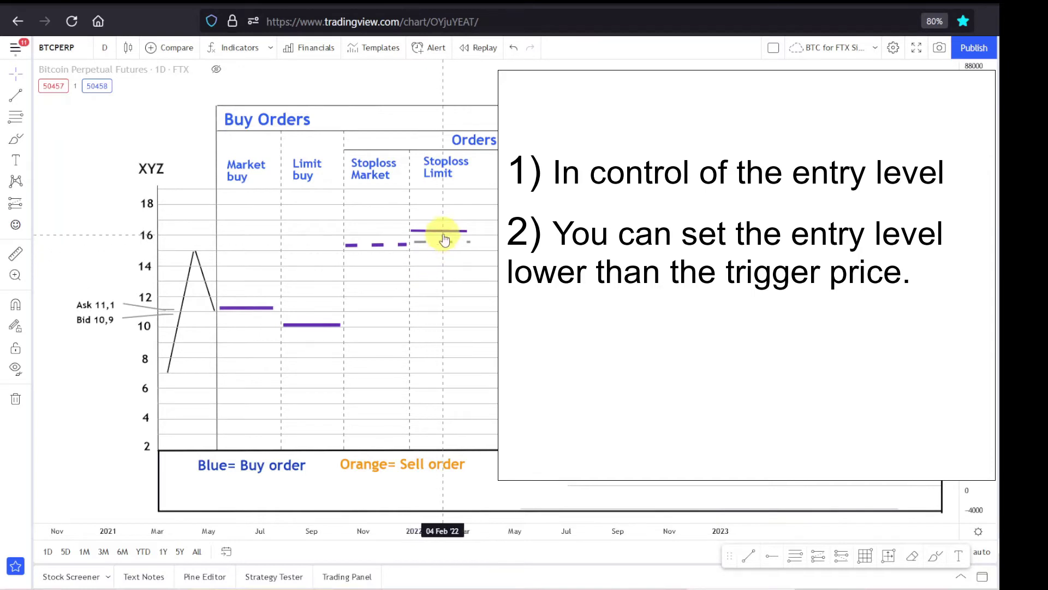
{"action": "left_click_drag", "start_coordinate": [444, 235], "coordinate": [444, 302]}
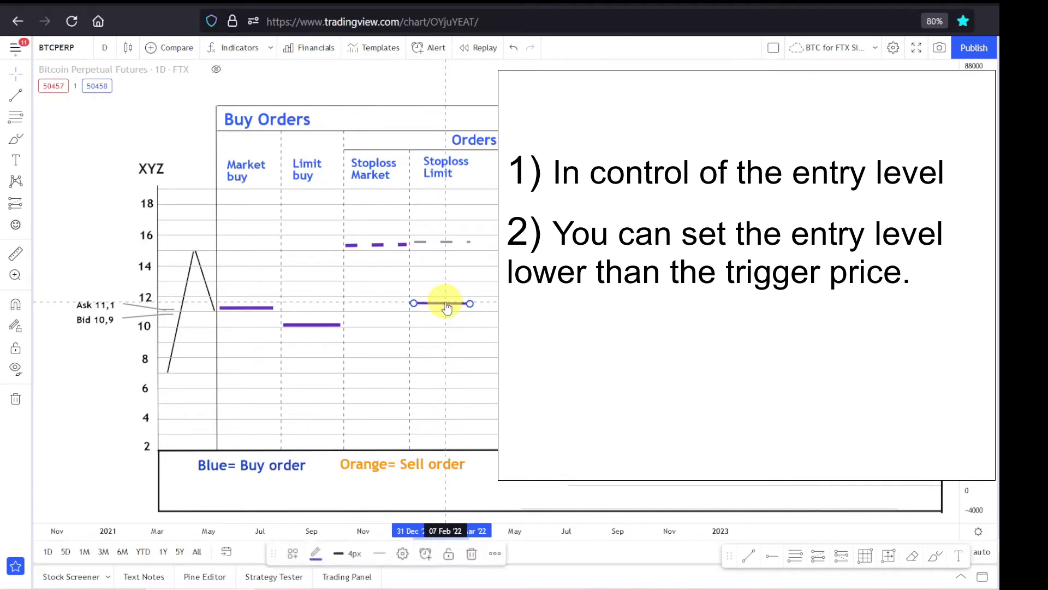
{"action": "left_click", "coordinate": [444, 243]}
{"action": "left_click_drag", "start_coordinate": [448, 243], "coordinate": [447, 272]}
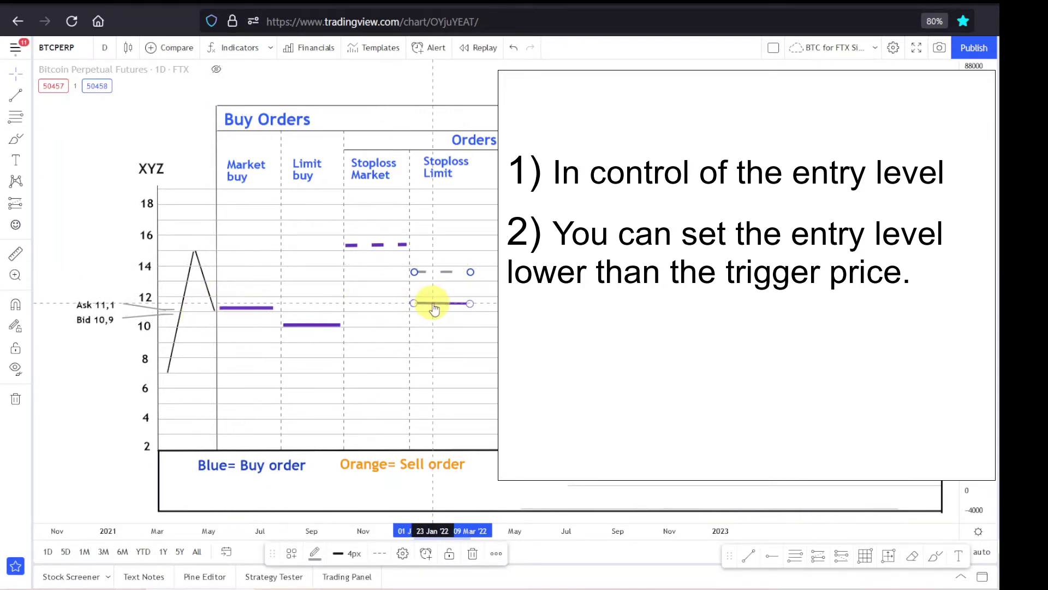
{"action": "left_click_drag", "start_coordinate": [433, 303], "coordinate": [433, 293]}
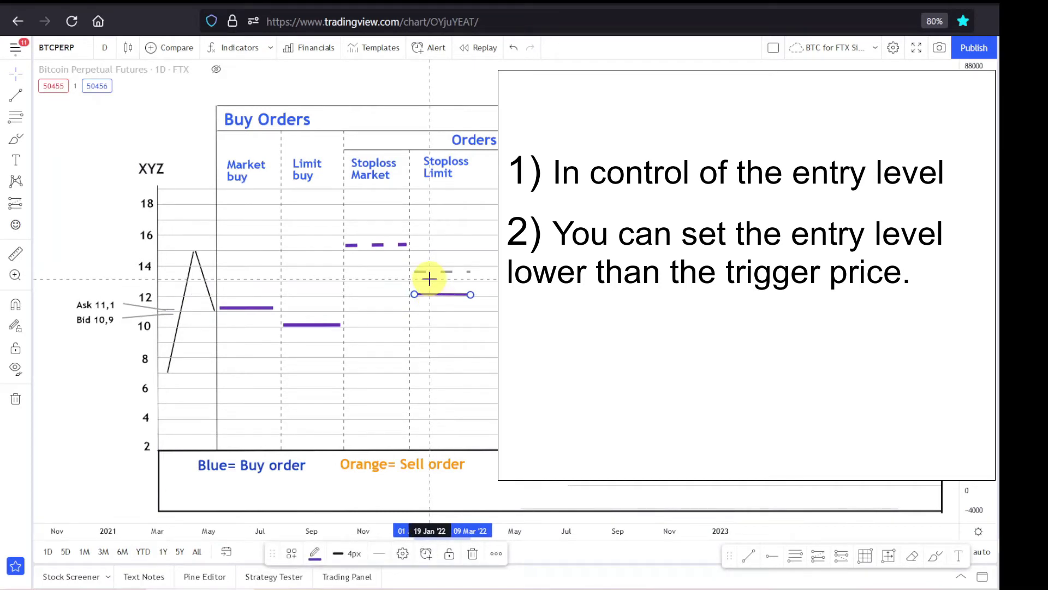
{"action": "key", "text": "ctrl+z"}
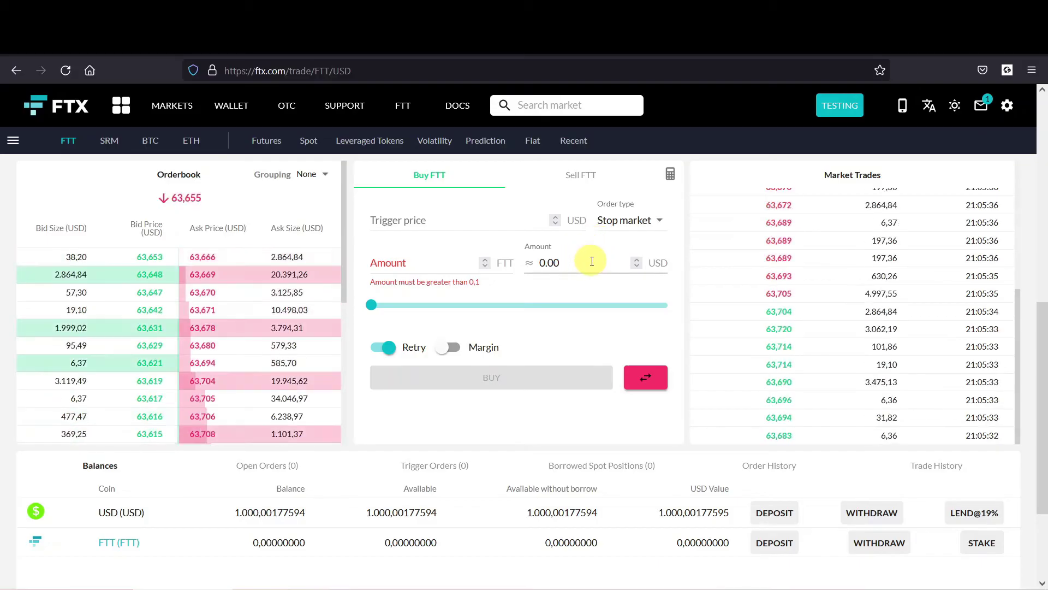
Switch to a Stop limit order with trigger price 65 and limit price 63
{"action": "left_click", "coordinate": [623, 221]}
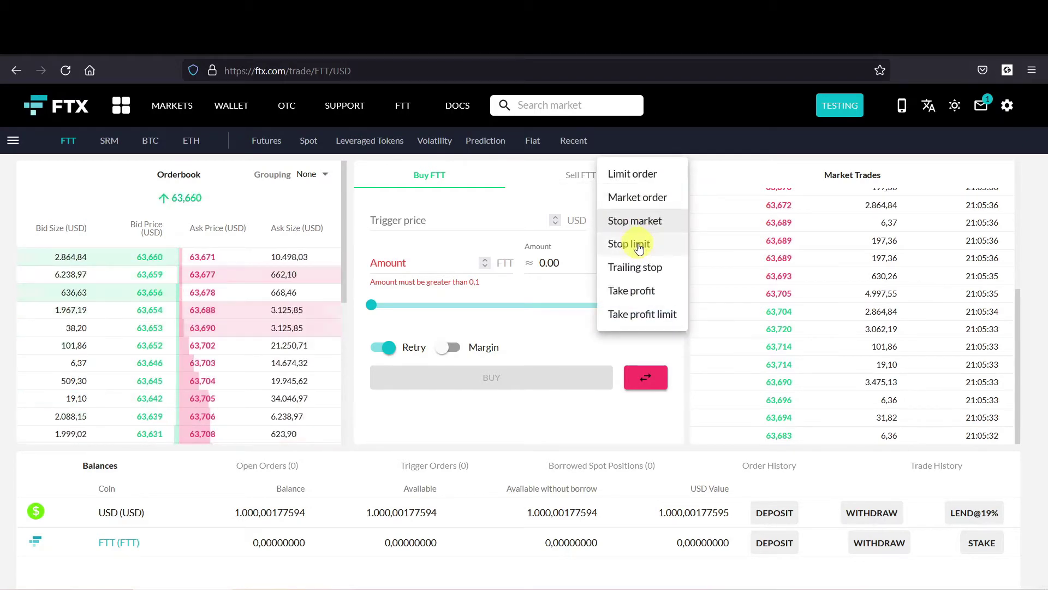
{"action": "left_click", "coordinate": [633, 244]}
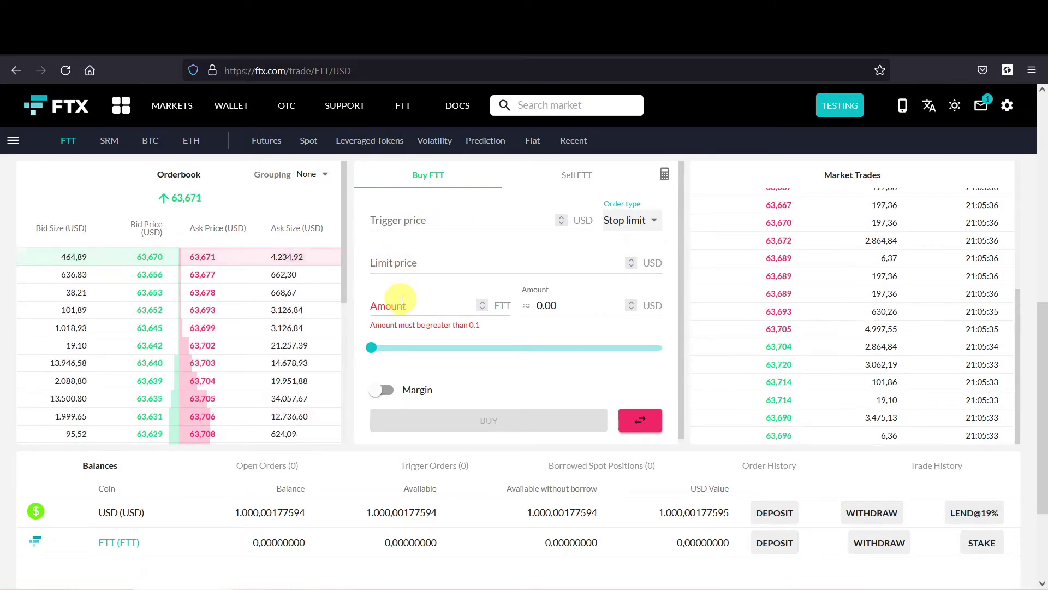
{"action": "left_click", "coordinate": [396, 221]}
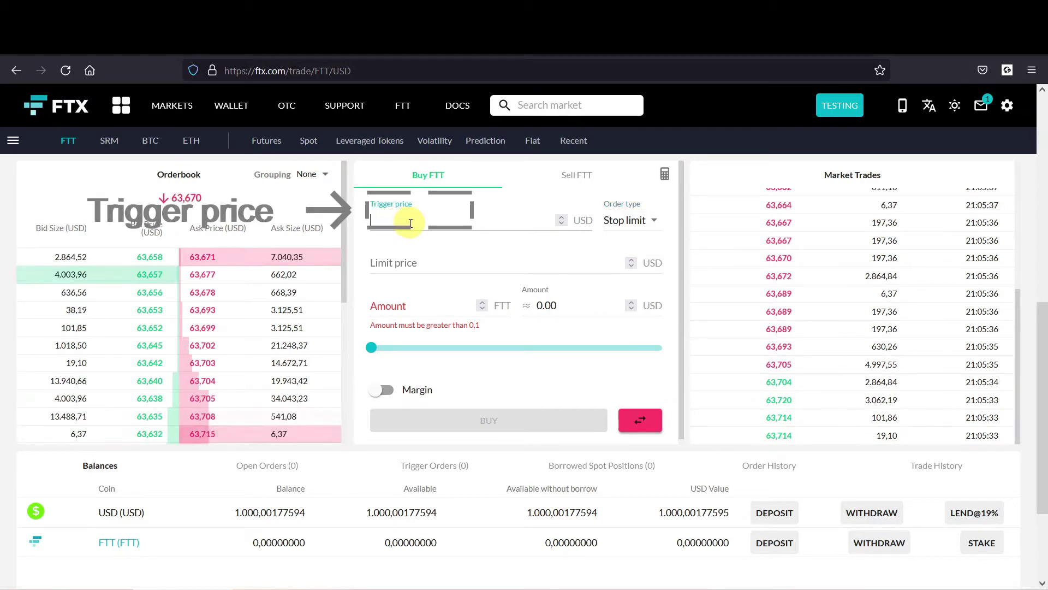
{"action": "type", "text": "65"}
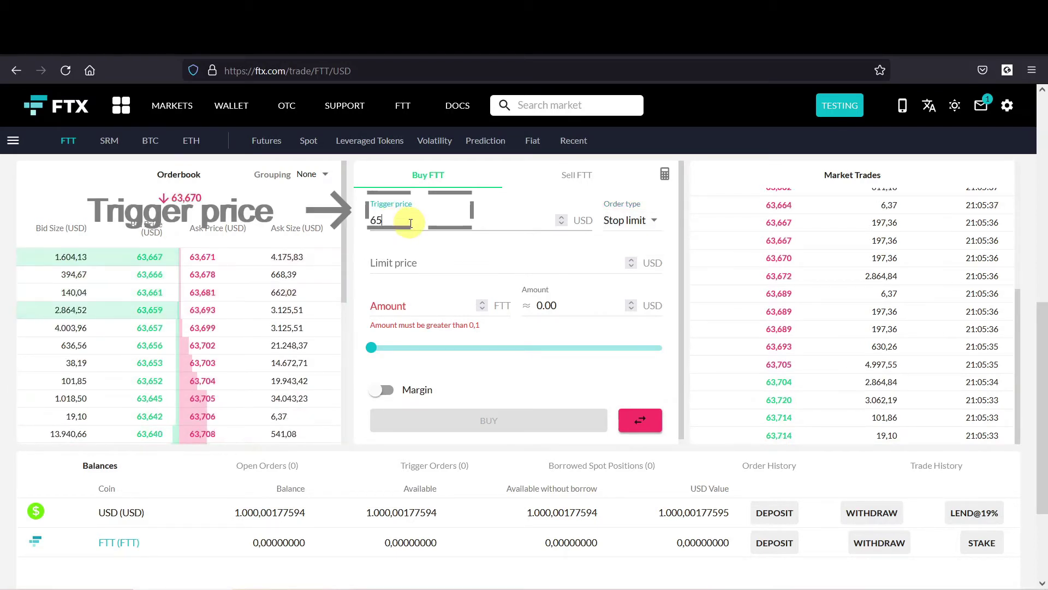
{"action": "left_click", "coordinate": [398, 265]}
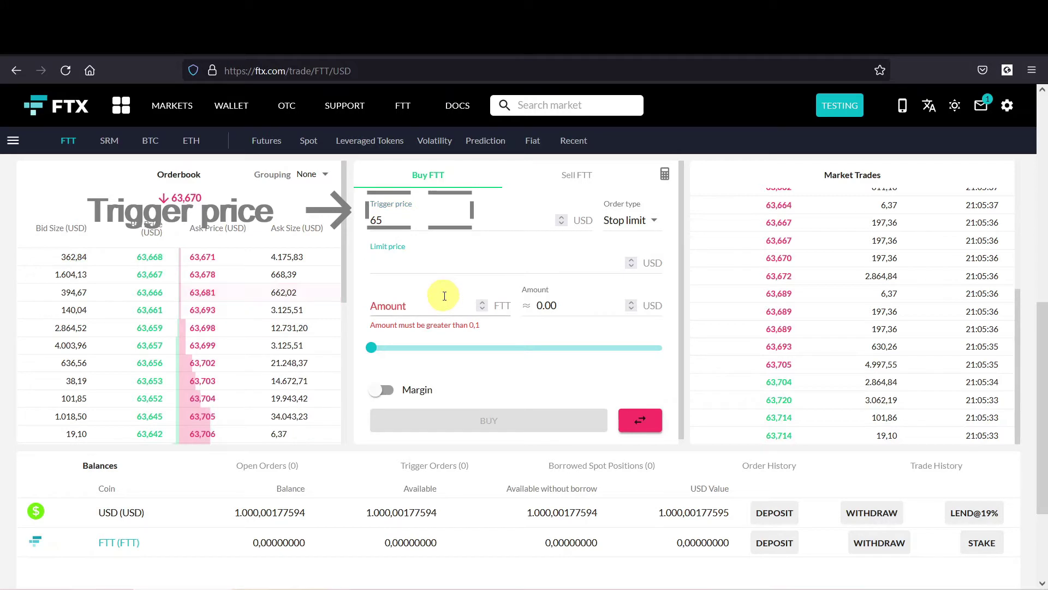
{"action": "type", "text": "6"}
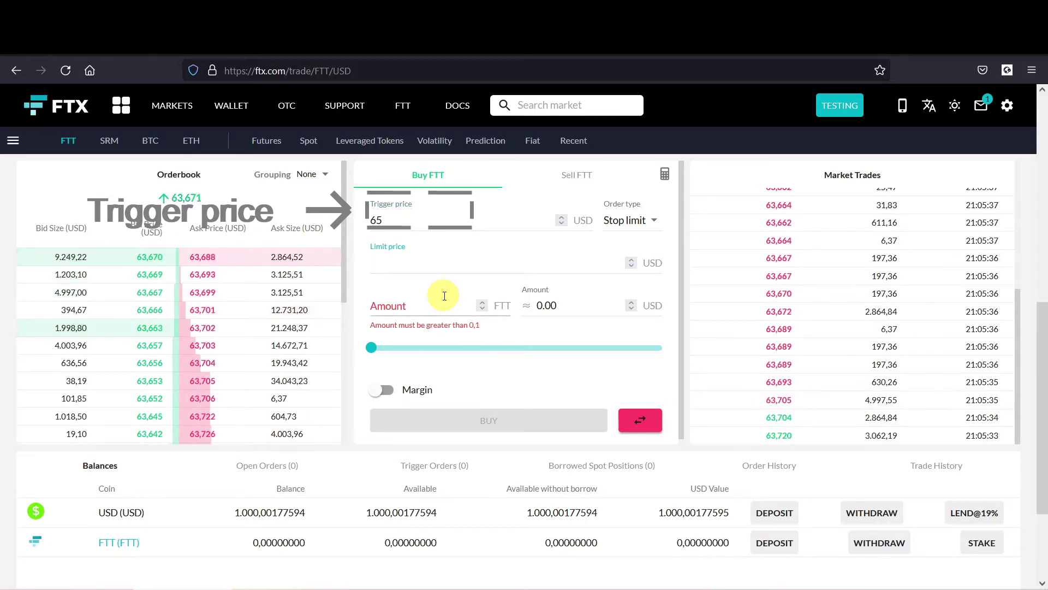
{"action": "type", "text": "3"}
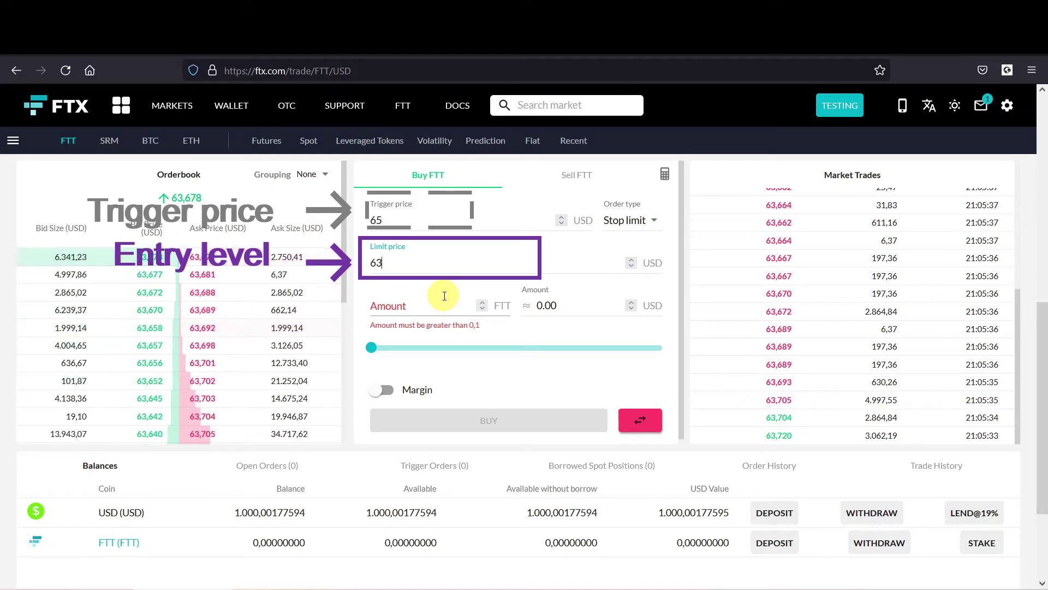
Enter 1 FTT as the amount, then submit and confirm the buy
{"action": "left_click", "coordinate": [402, 300]}
{"action": "type", "text": "1"}
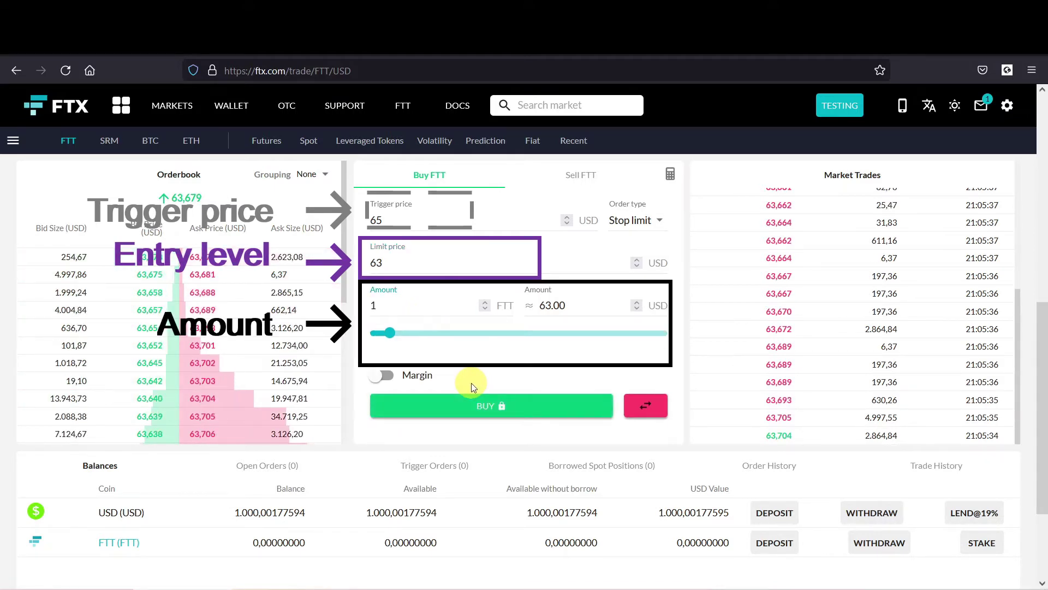
{"action": "left_click", "coordinate": [466, 413]}
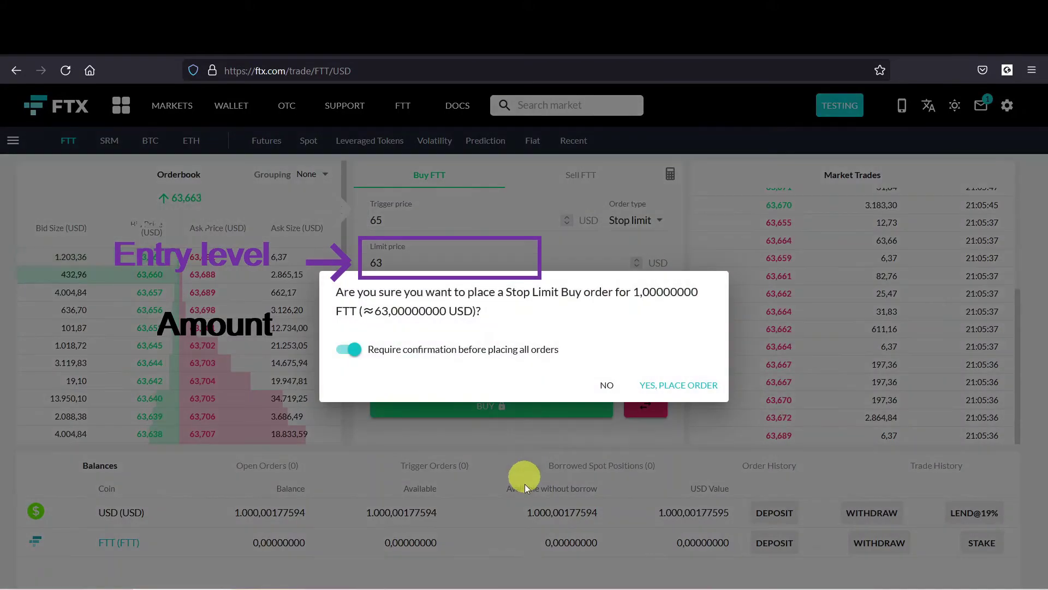
{"action": "left_click", "coordinate": [654, 384]}
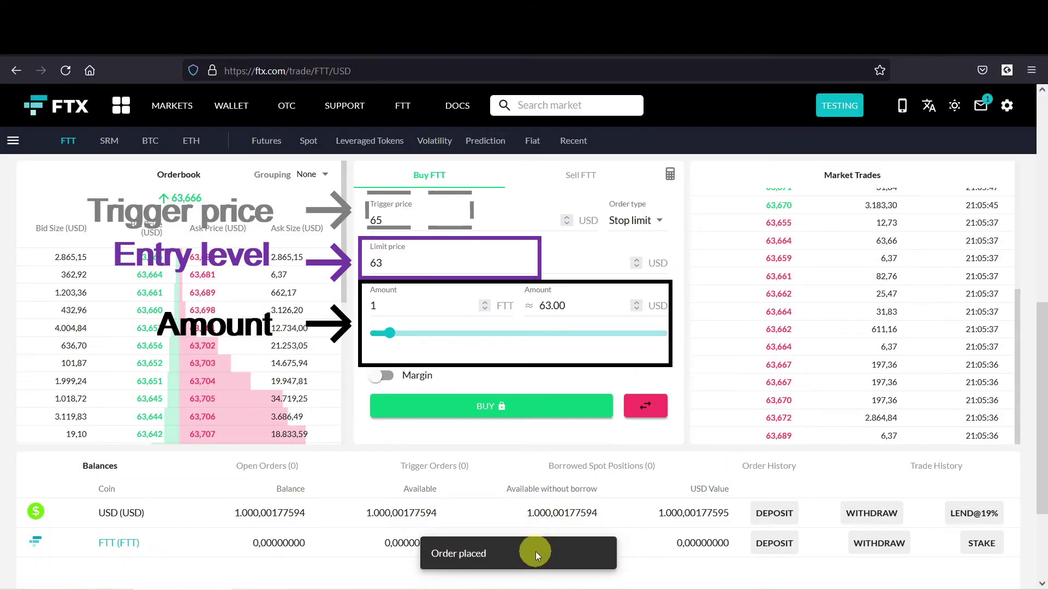
Under Trigger Orders, change the stop-limit order's trigger price from 65 to 63.67
{"action": "left_click", "coordinate": [435, 469]}
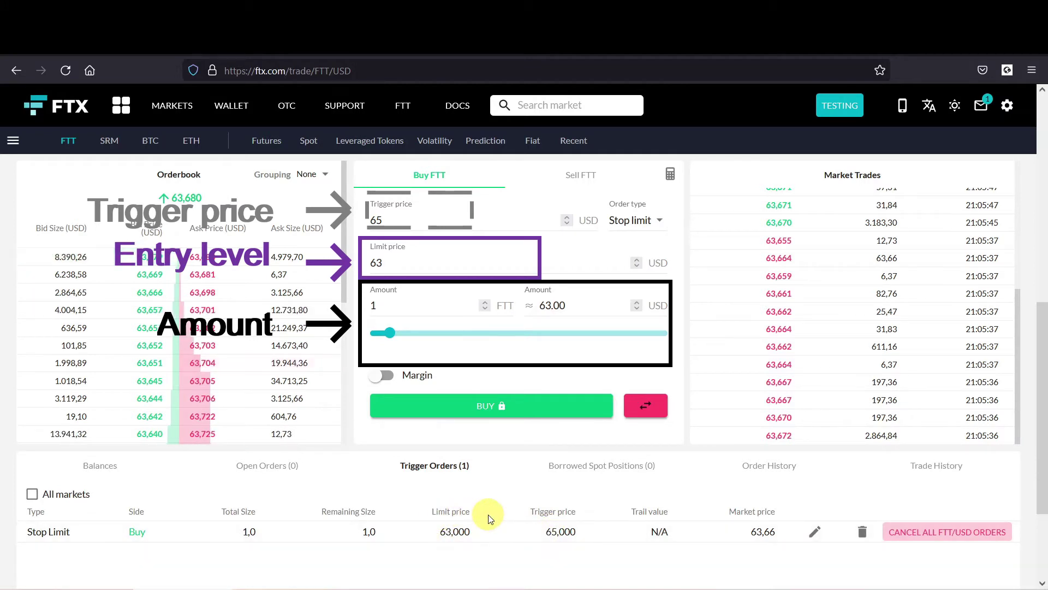
{"action": "left_click_drag", "start_coordinate": [446, 531], "coordinate": [459, 531]}
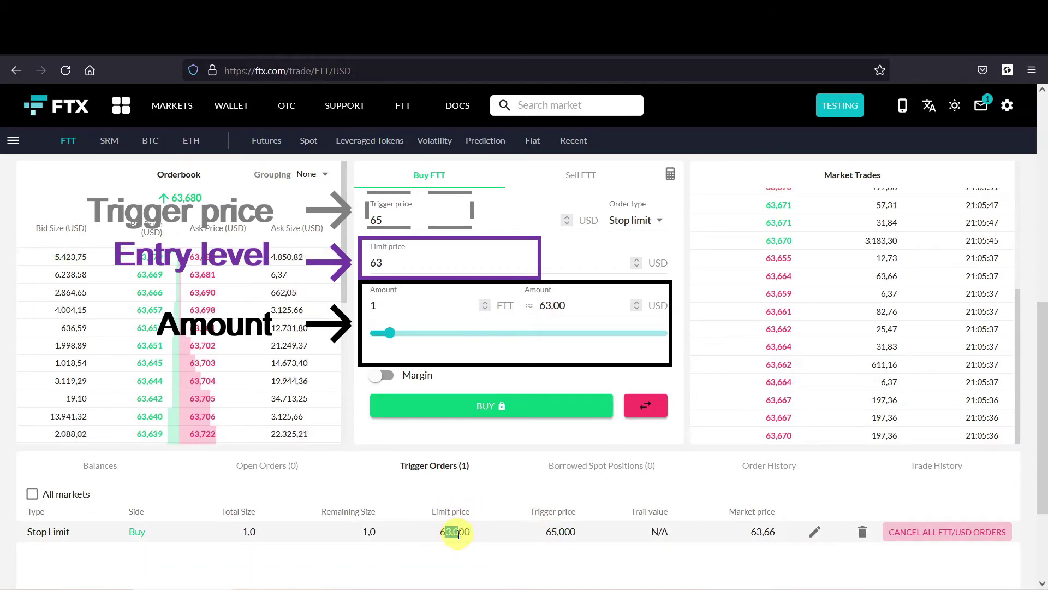
{"action": "left_click", "coordinate": [584, 552]}
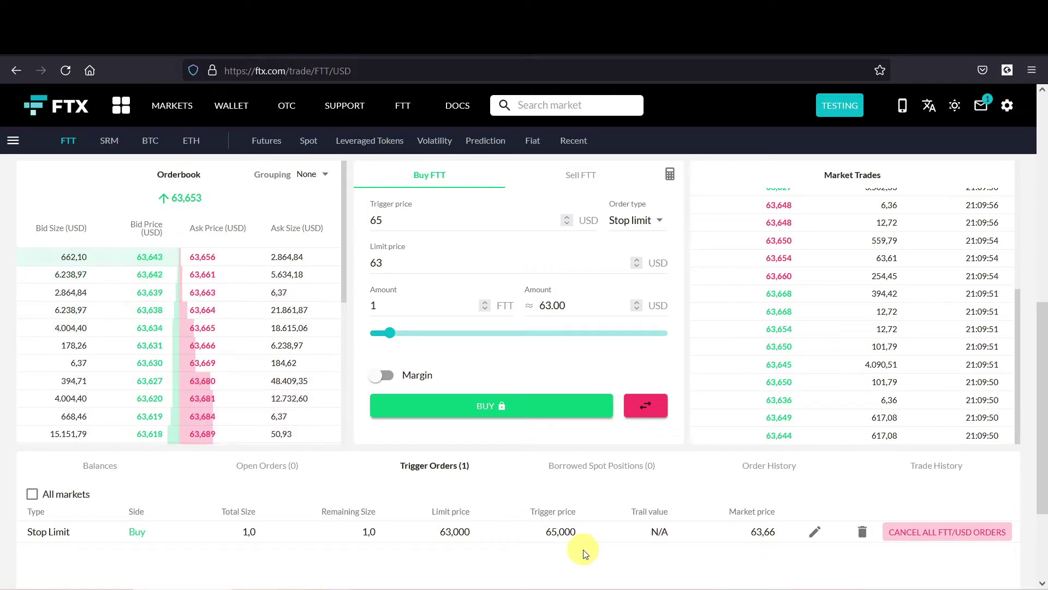
{"action": "left_click", "coordinate": [814, 533]}
{"action": "left_click_drag", "start_coordinate": [616, 538], "coordinate": [670, 538]}
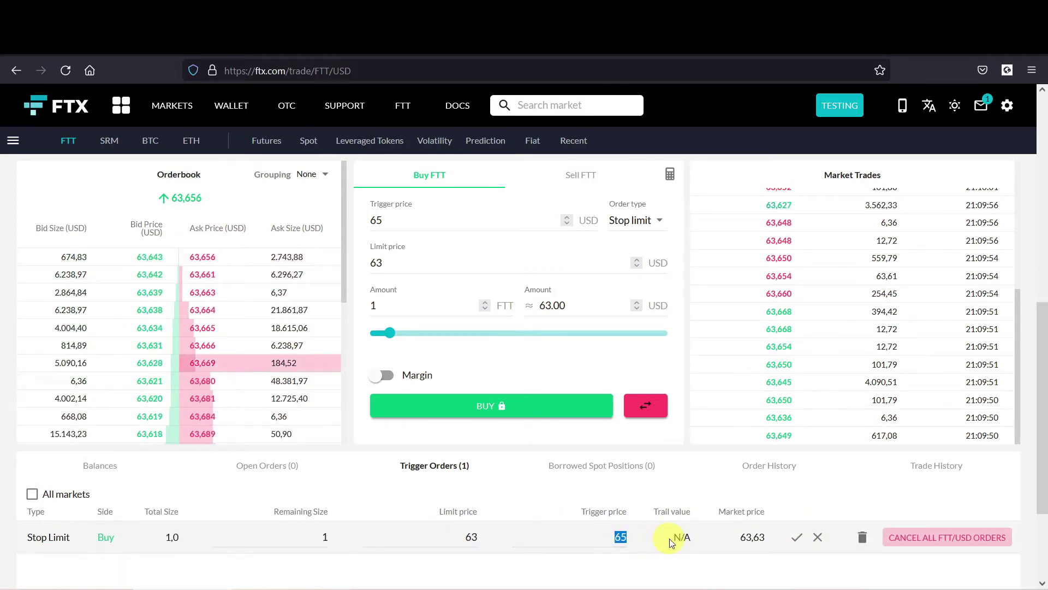
{"action": "type", "text": "63"}
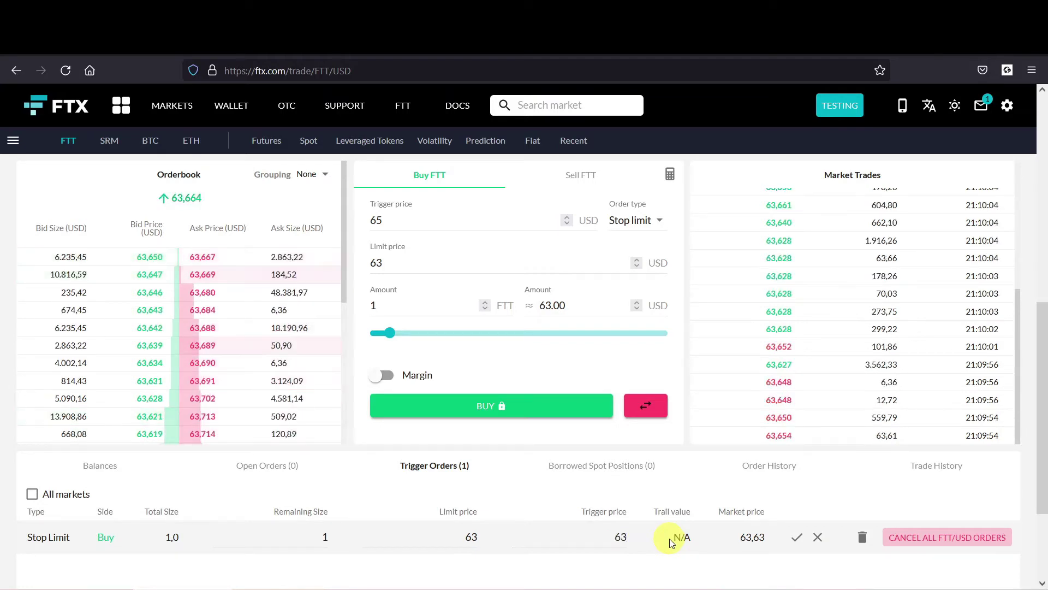
{"action": "type", "text": ".67"}
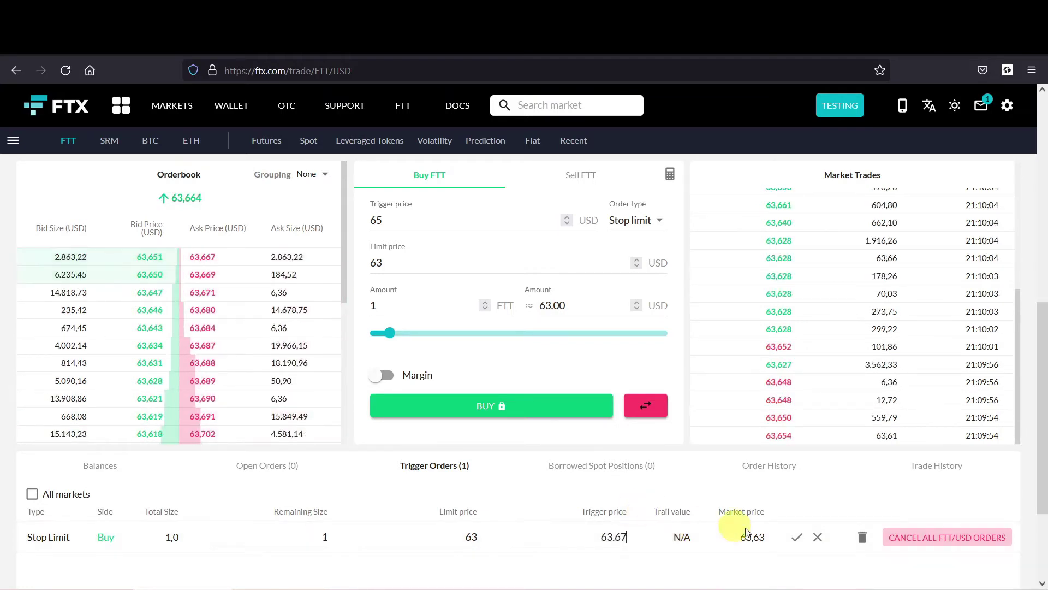
{"action": "left_click", "coordinate": [794, 537]}
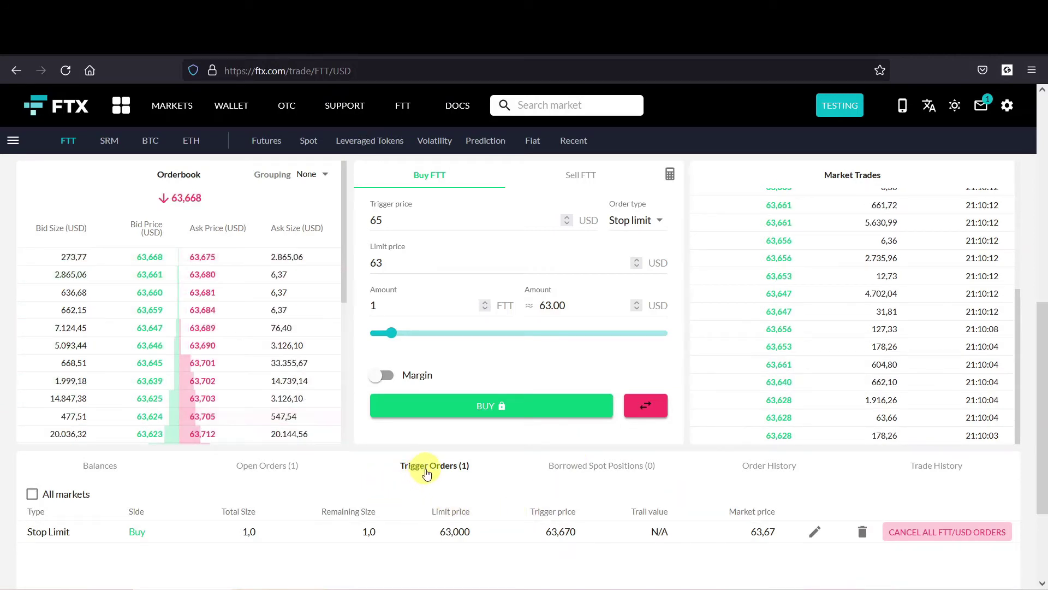
Review the open 1 FTT buy at 63,000, check Trigger Orders, then return to Open Orders
{"action": "left_click", "coordinate": [312, 465]}
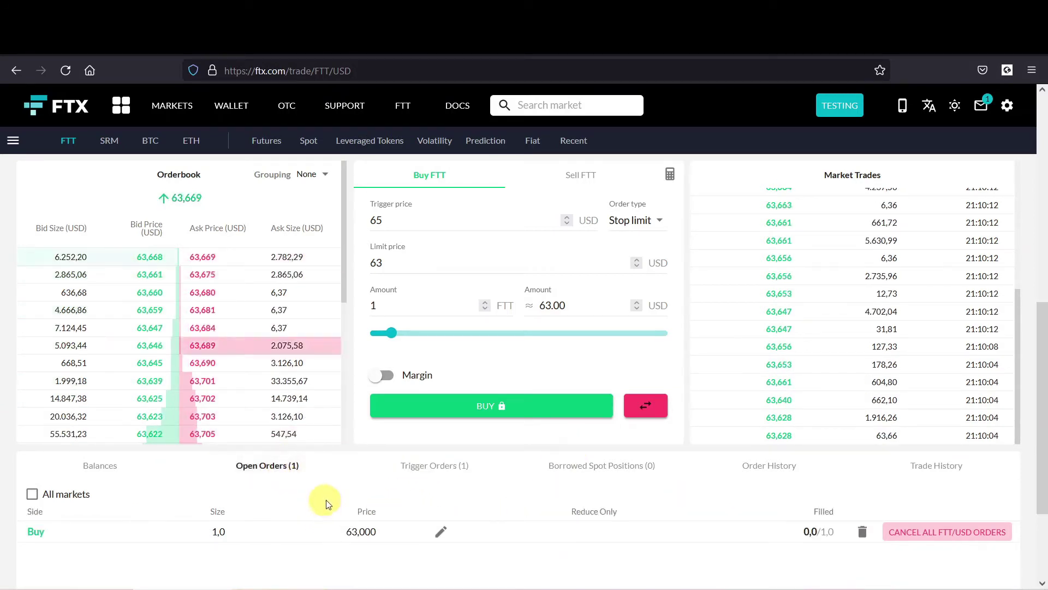
{"action": "left_click", "coordinate": [219, 533]}
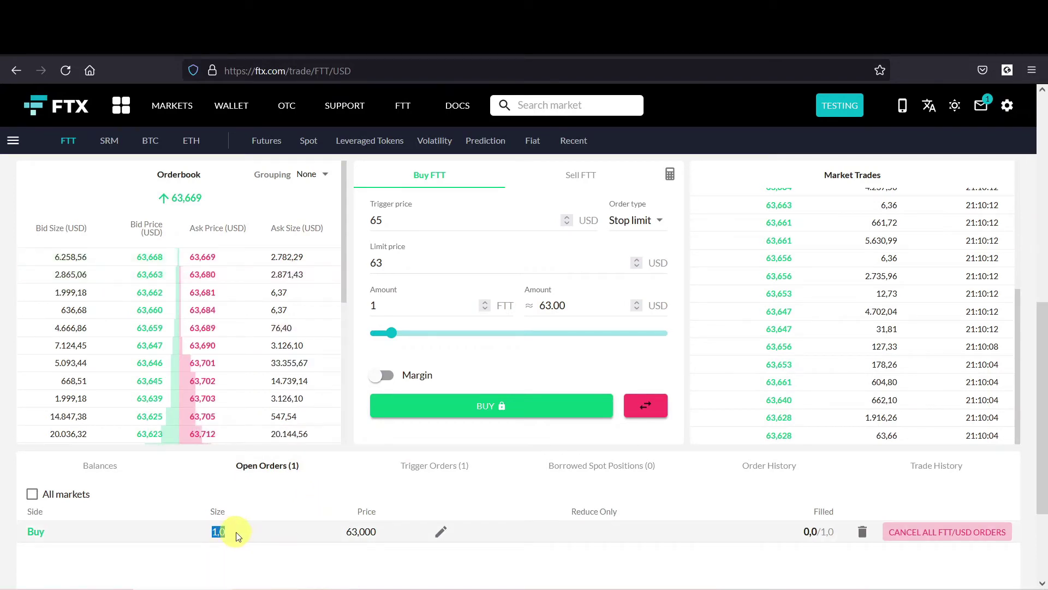
{"action": "left_click", "coordinate": [348, 532]}
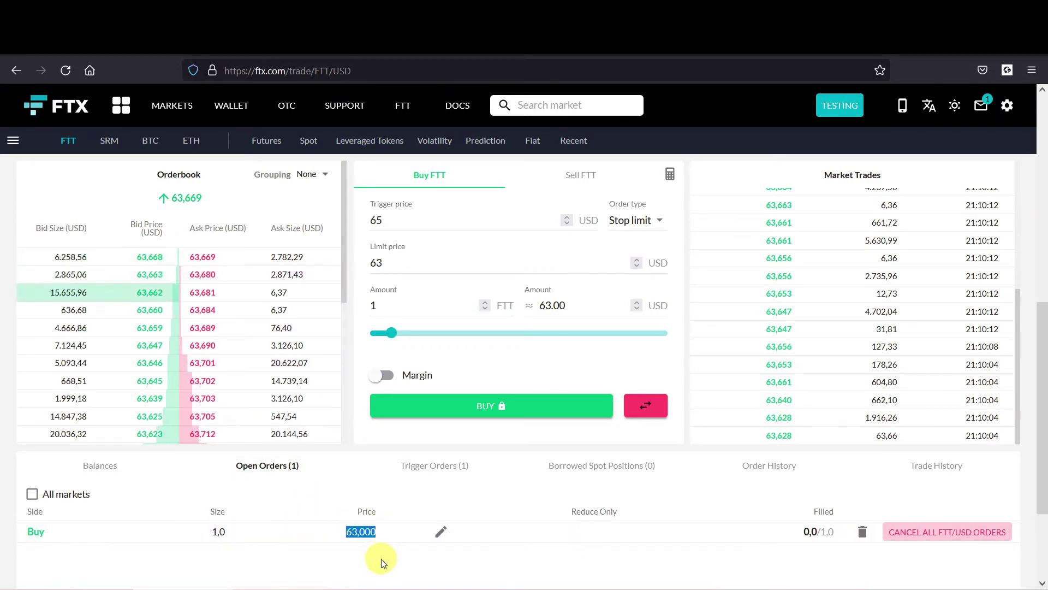
{"action": "left_click", "coordinate": [442, 467]}
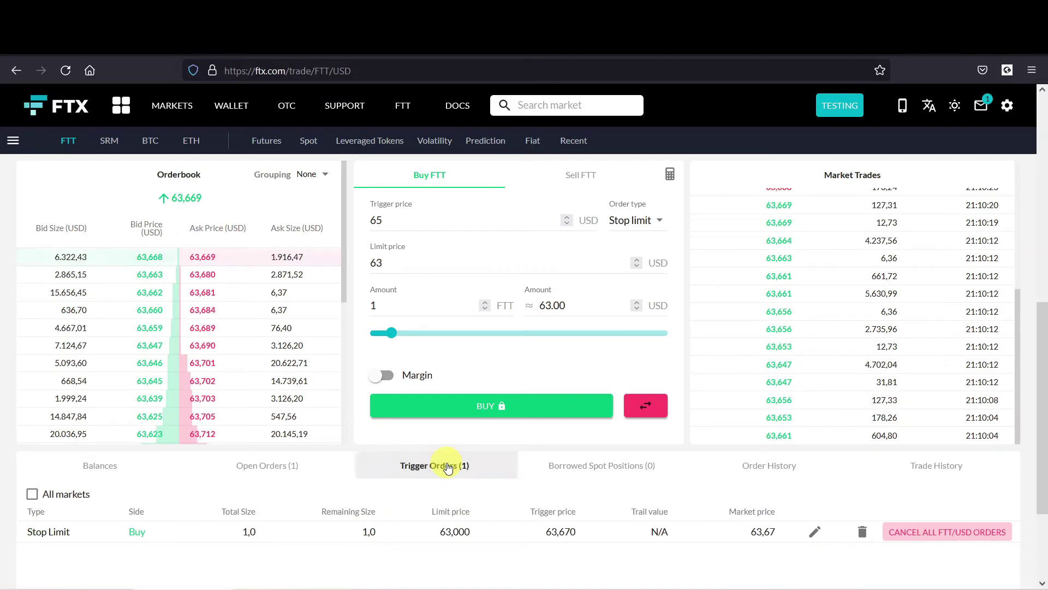
{"action": "left_click", "coordinate": [290, 466]}
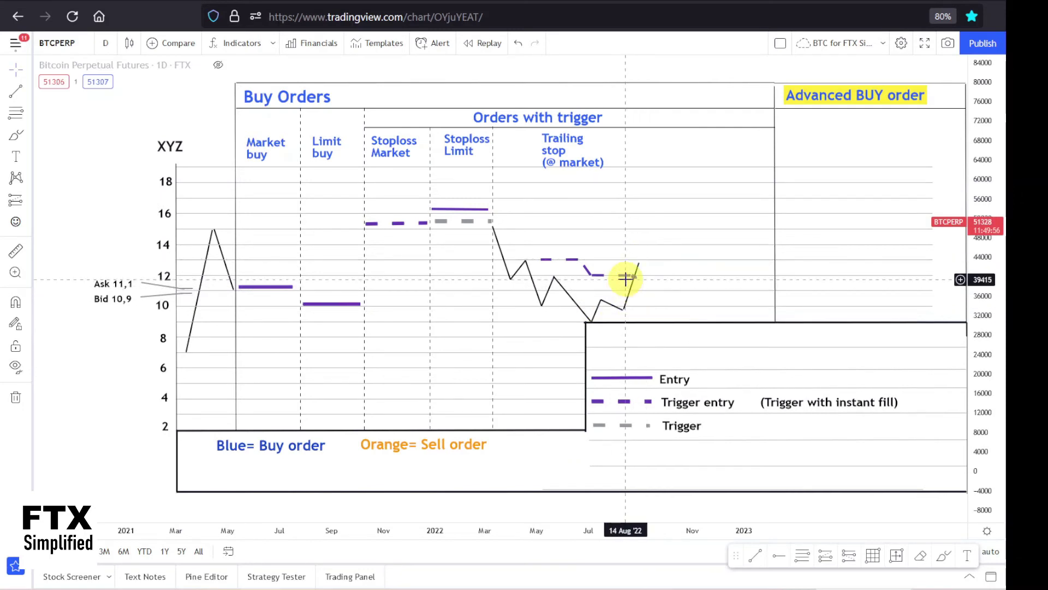
{"action": "left_click", "coordinate": [648, 294]}
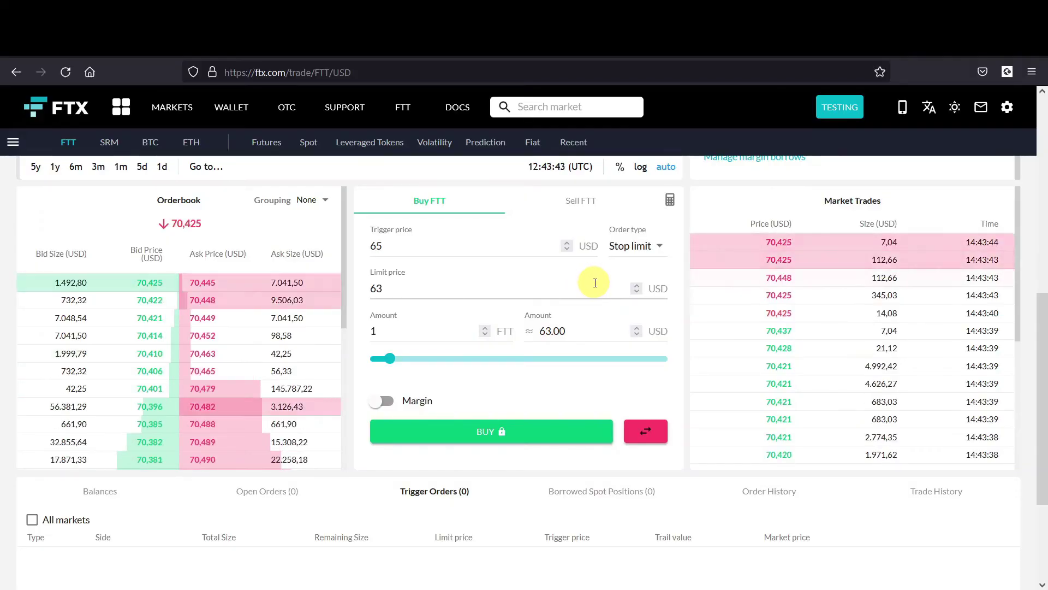
Switch the order type to Trailing stop and set the trail value to 3
{"action": "left_click", "coordinate": [638, 245]}
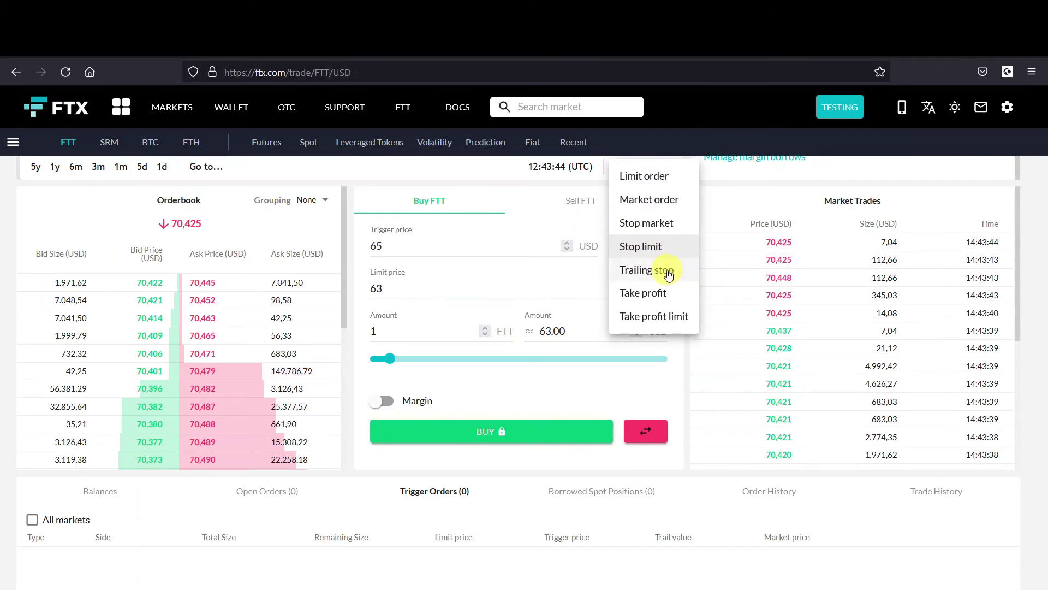
{"action": "left_click", "coordinate": [668, 270]}
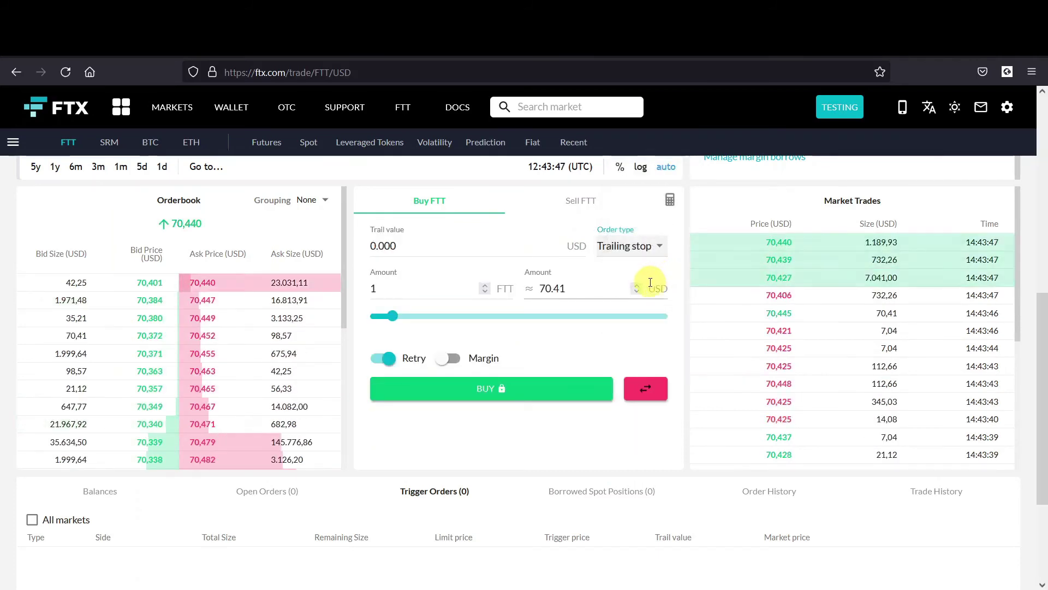
{"action": "left_click_drag", "start_coordinate": [424, 244], "coordinate": [330, 251]}
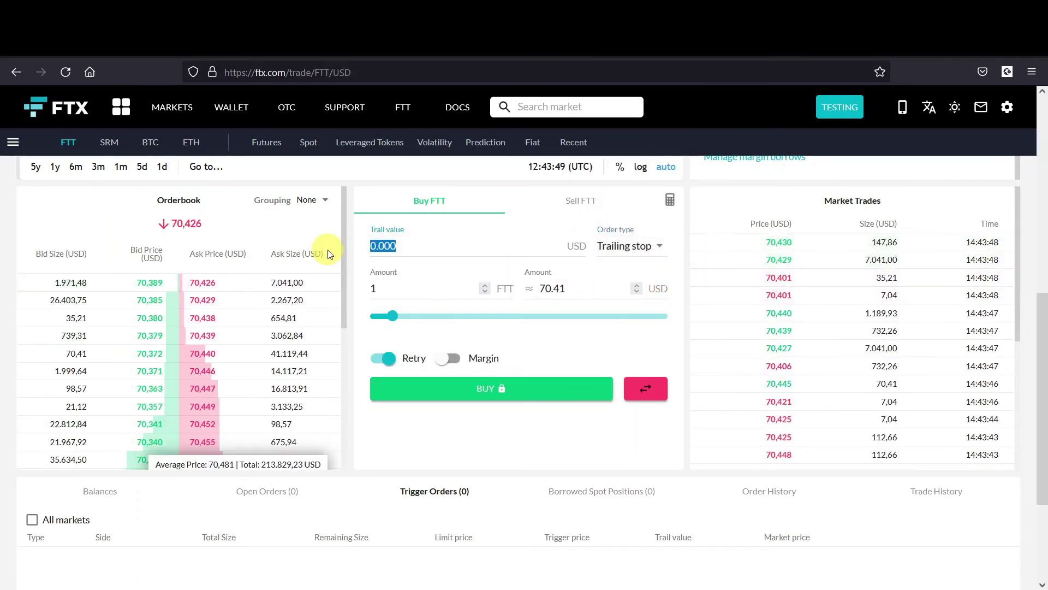
{"action": "key", "text": "End"}
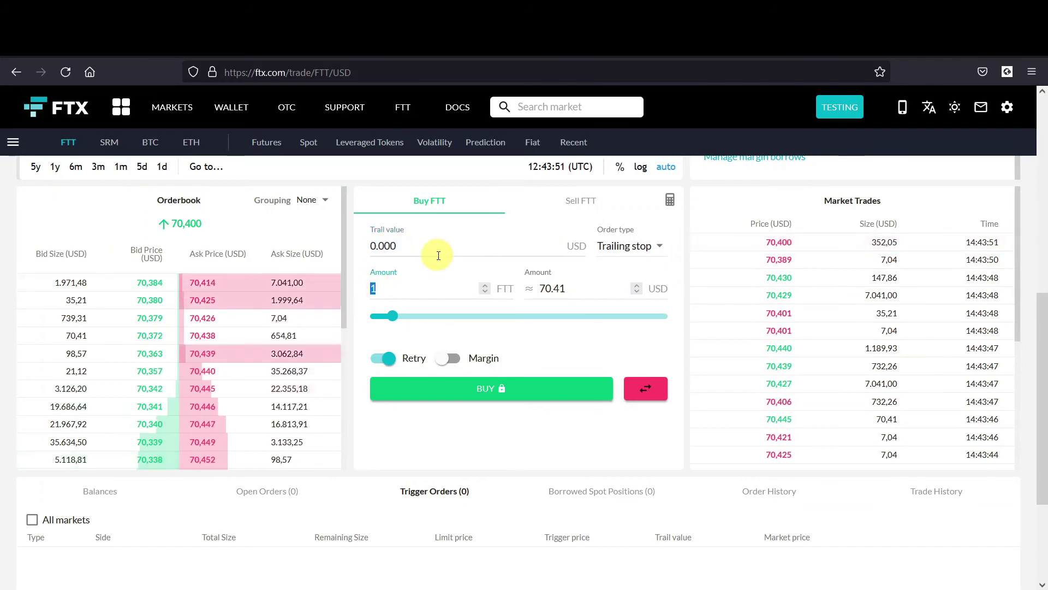
{"action": "scroll", "coordinate": [650, 392], "scroll_direction": "up", "scroll_amount": 5}
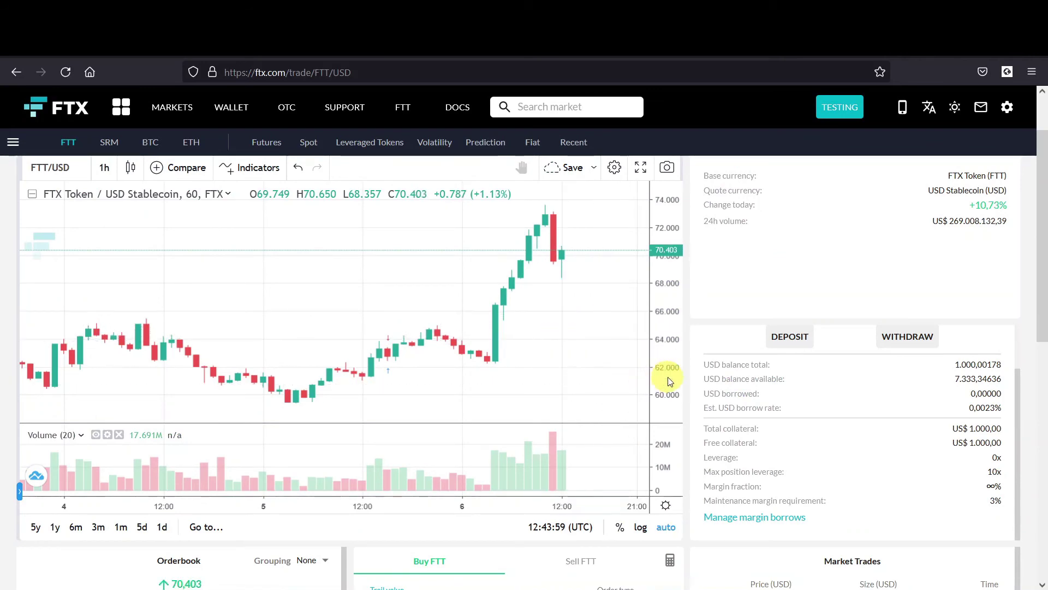
{"action": "scroll", "coordinate": [671, 381], "scroll_direction": "down", "scroll_amount": 2}
{"action": "scroll", "coordinate": [685, 404], "scroll_direction": "down", "scroll_amount": 8}
{"action": "scroll", "coordinate": [632, 362], "scroll_direction": "up", "scroll_amount": 3}
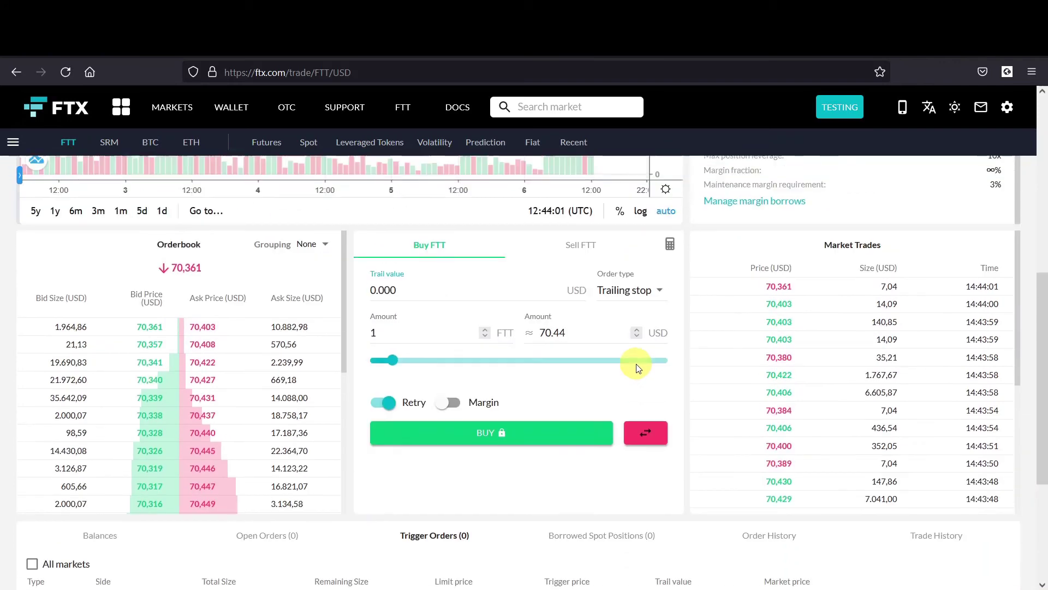
{"action": "mouse_move", "coordinate": [390, 319]}
{"action": "left_mouse_down"}
{"action": "mouse_move", "coordinate": [304, 349]}
{"action": "mouse_move", "coordinate": [405, 323]}
{"action": "left_mouse_up"}
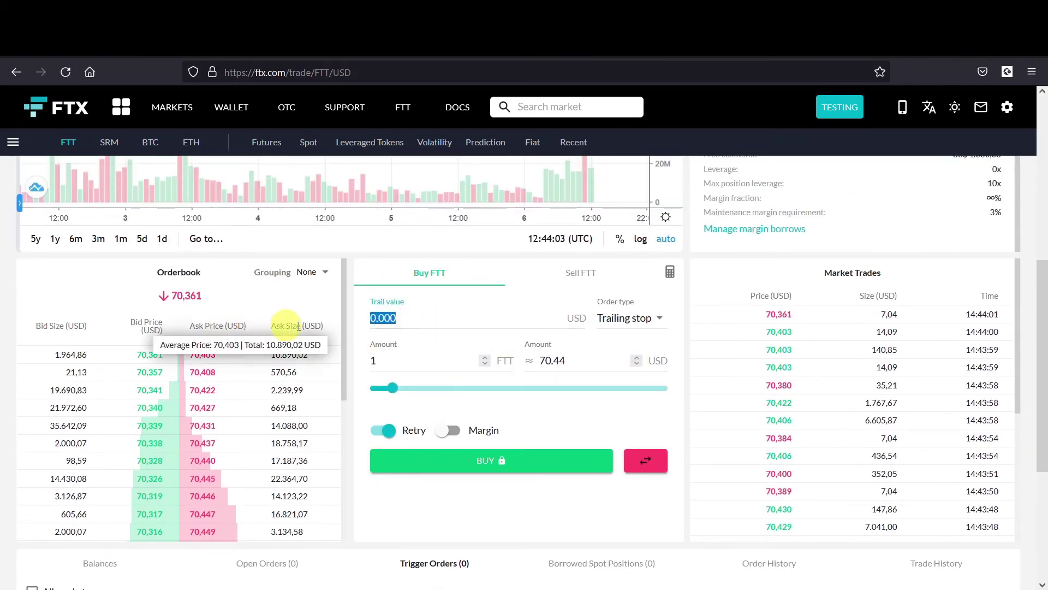
{"action": "type", "text": "3"}
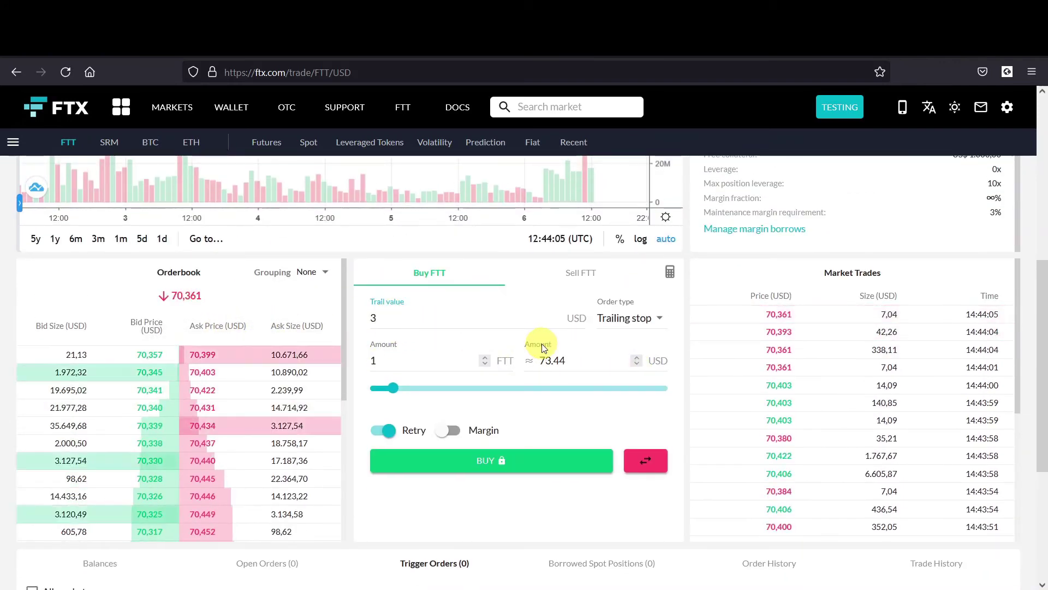
Keep the 1 FTT amount, check the 73.36 USD estimate, then submit and confirm the buy
{"action": "left_click", "coordinate": [476, 358]}
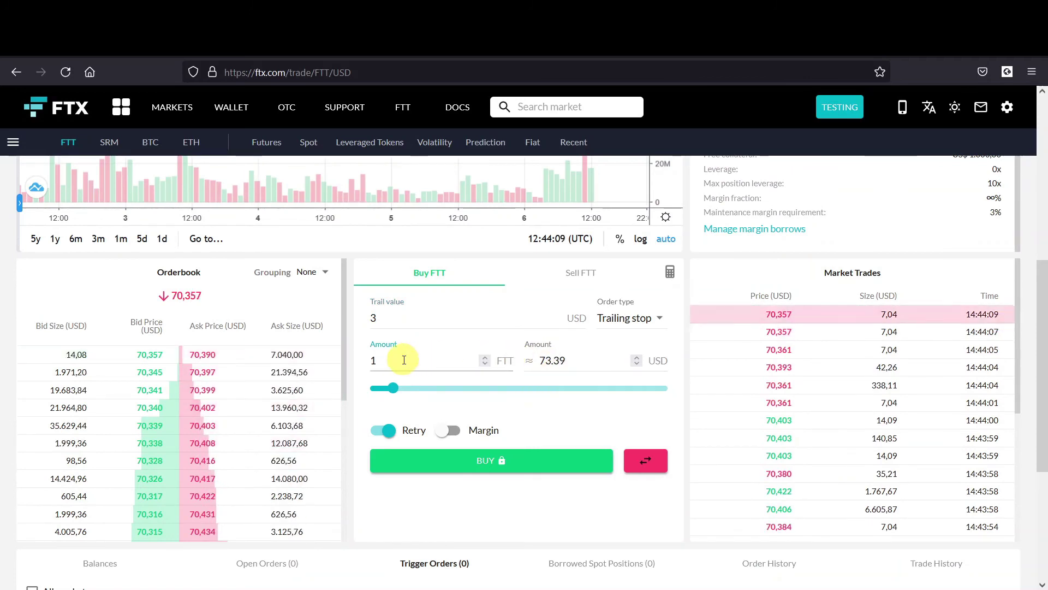
{"action": "mouse_move", "coordinate": [254, 386]}
{"action": "left_click_drag", "start_coordinate": [148, 355], "coordinate": [235, 354]}
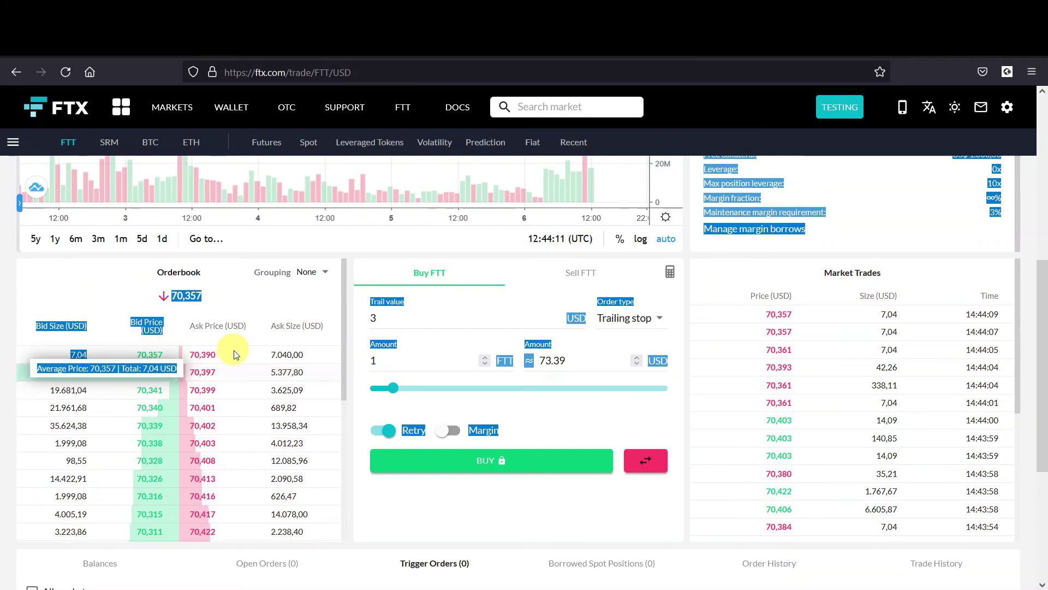
{"action": "left_click", "coordinate": [369, 342]}
{"action": "left_click_drag", "start_coordinate": [546, 359], "coordinate": [510, 363]}
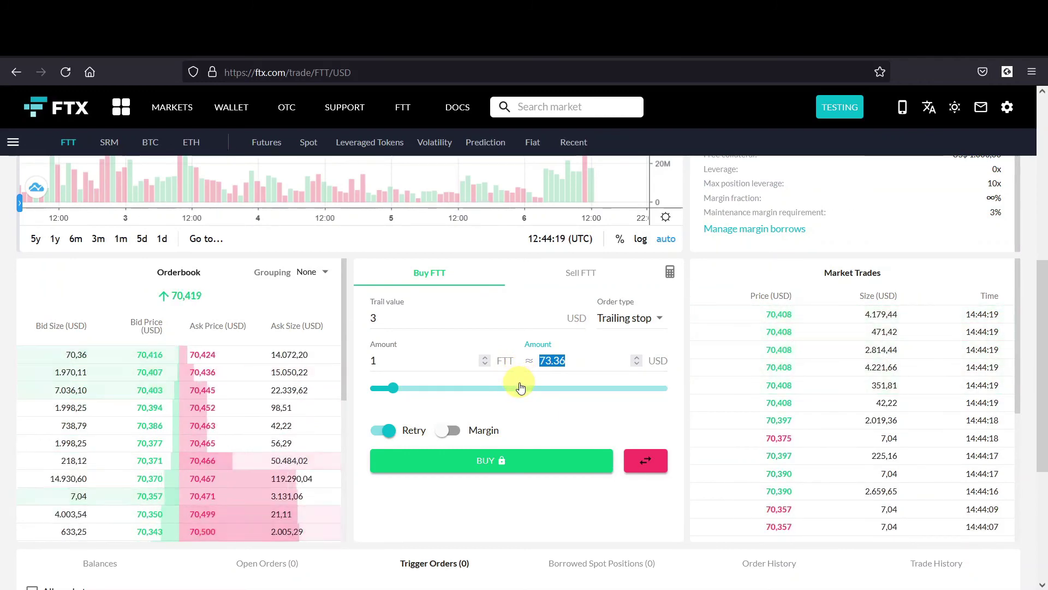
{"action": "left_click", "coordinate": [527, 463]}
{"action": "left_click", "coordinate": [677, 387]}
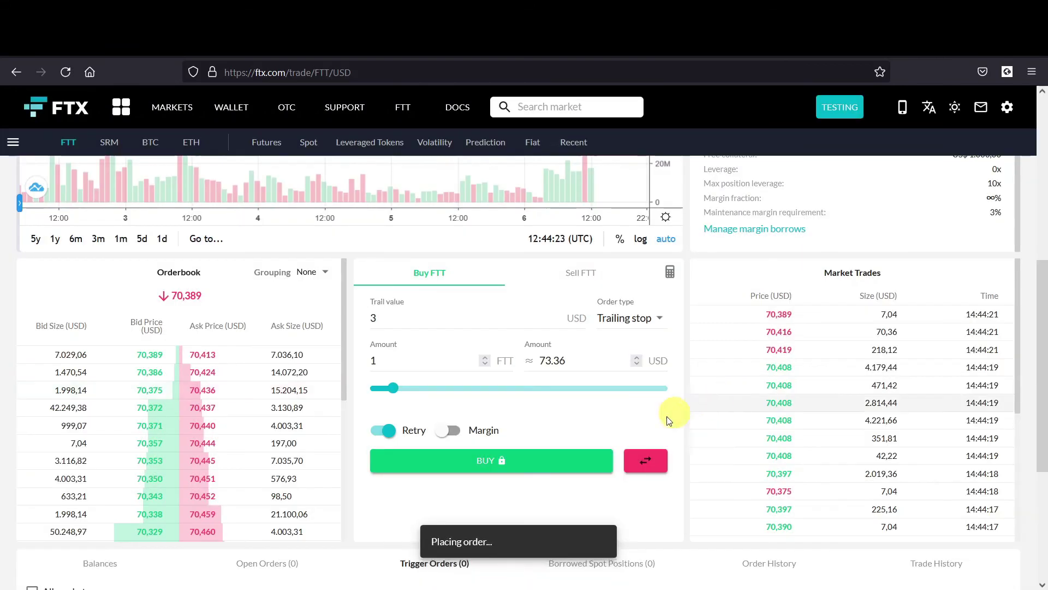
{"action": "scroll", "coordinate": [454, 415], "scroll_direction": "down", "scroll_amount": 3}
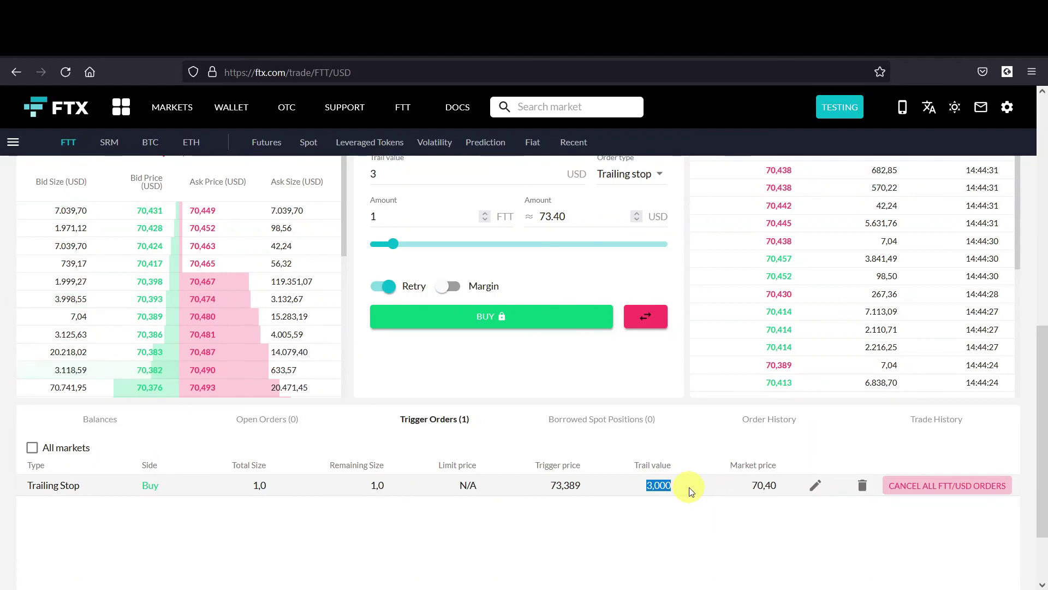
Highlight the trailing-stop order's market price and its 73,389 trigger price under Trigger Orders
{"action": "double_click", "coordinate": [765, 486]}
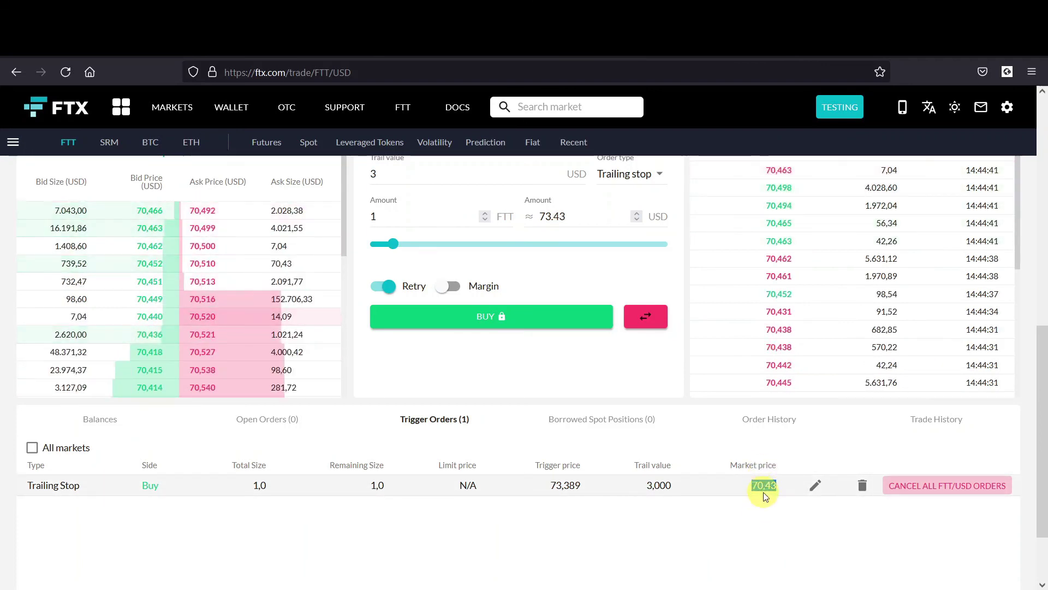
{"action": "left_click", "coordinate": [563, 482]}
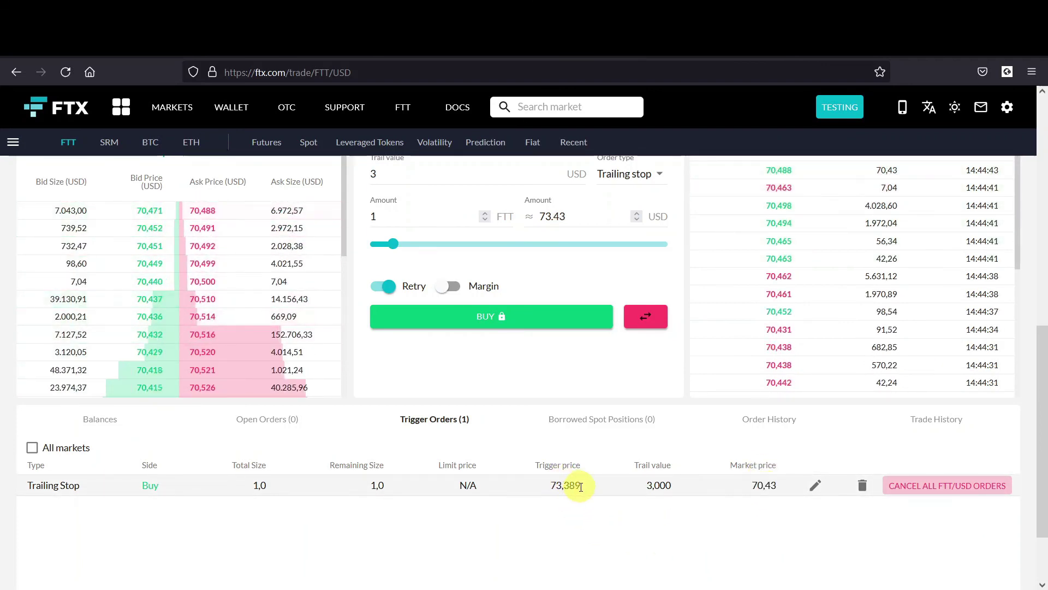
{"action": "left_click_drag", "start_coordinate": [549, 485], "coordinate": [610, 491]}
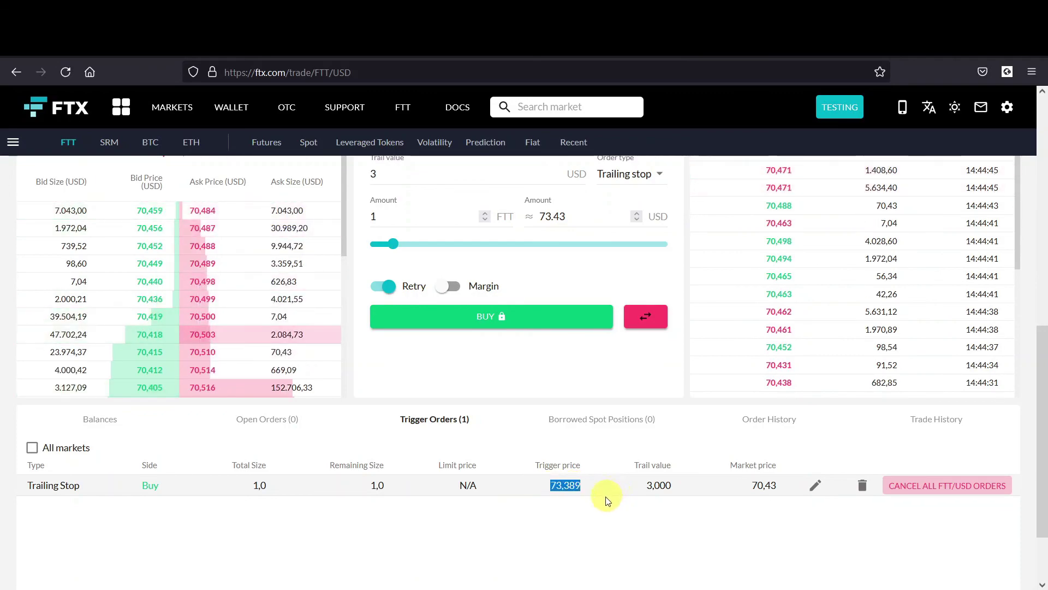